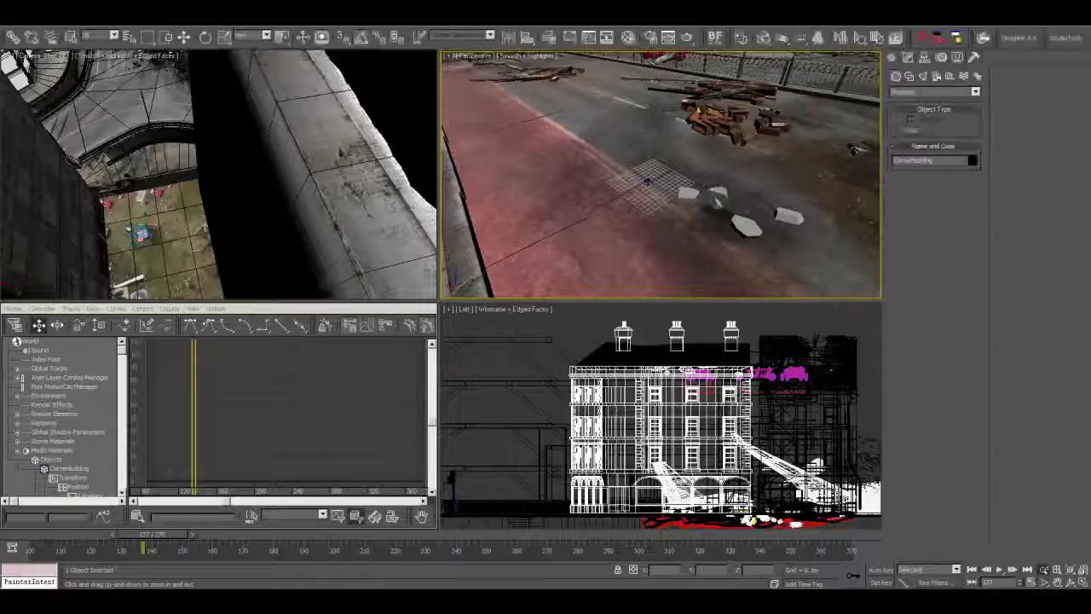
# Maximize the perspective view and examine the destroyed street, its wrecked cars and the surrounding buildings from above
pyautogui.moveTo(652, 199); pyautogui.dragTo(760, 168)
pyautogui.moveTo(816, 127); pyautogui.dragTo(820, 145)
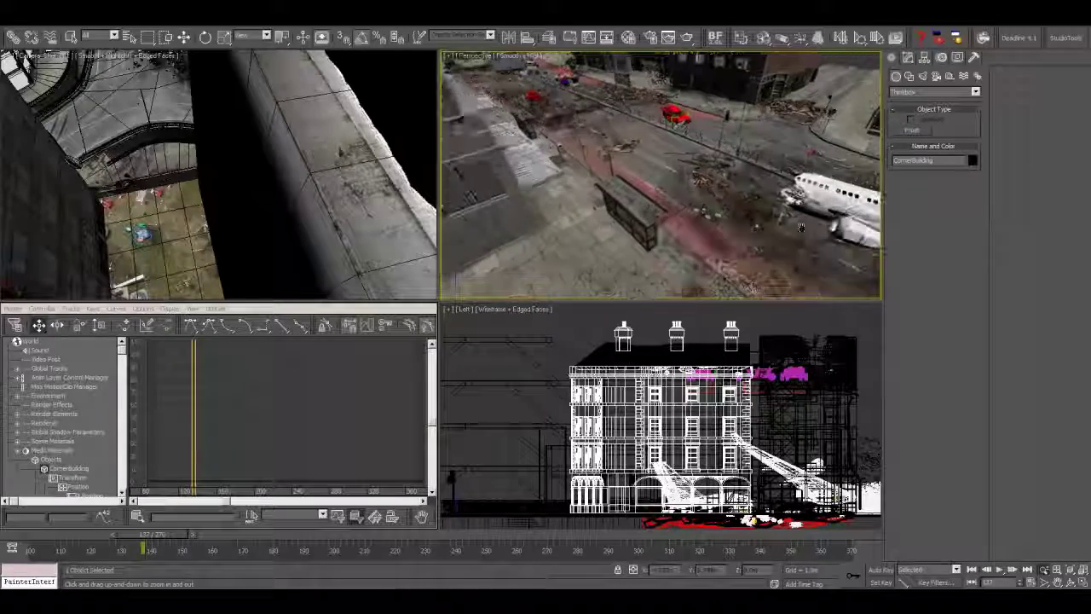
pyautogui.moveTo(801, 227); pyautogui.dragTo(805, 231)
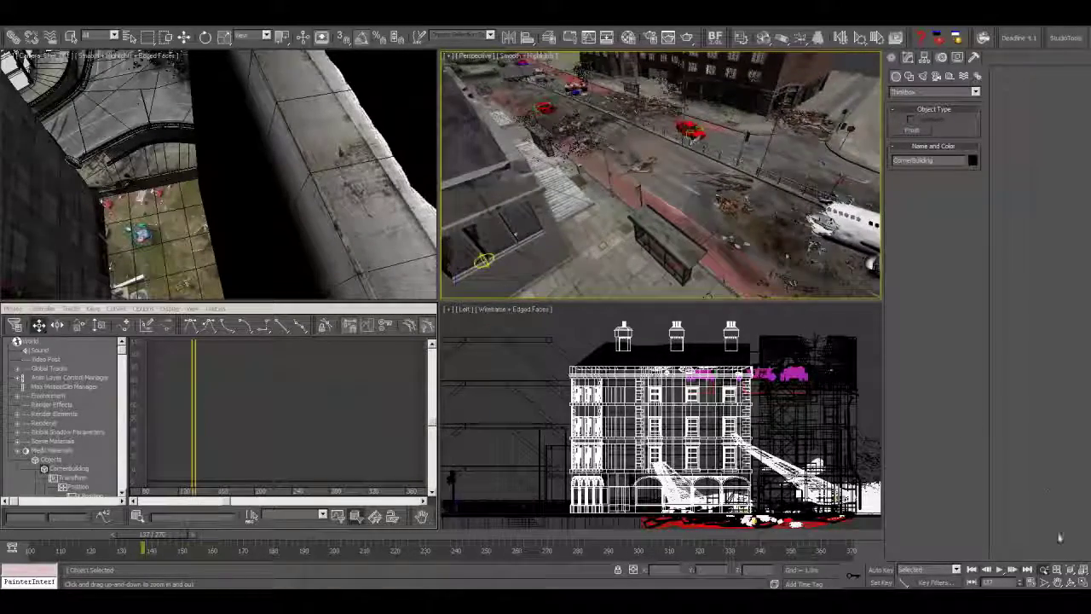
pyautogui.click(1083, 583)
pyautogui.moveTo(333, 256); pyautogui.dragTo(704, 474)
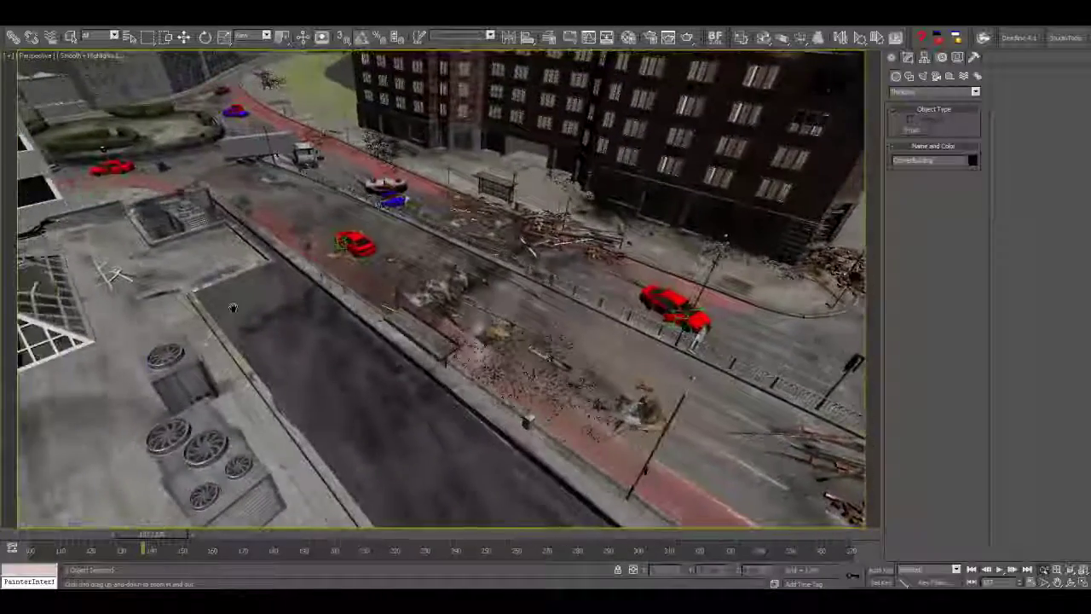
pyautogui.moveTo(234, 309); pyautogui.dragTo(654, 373)
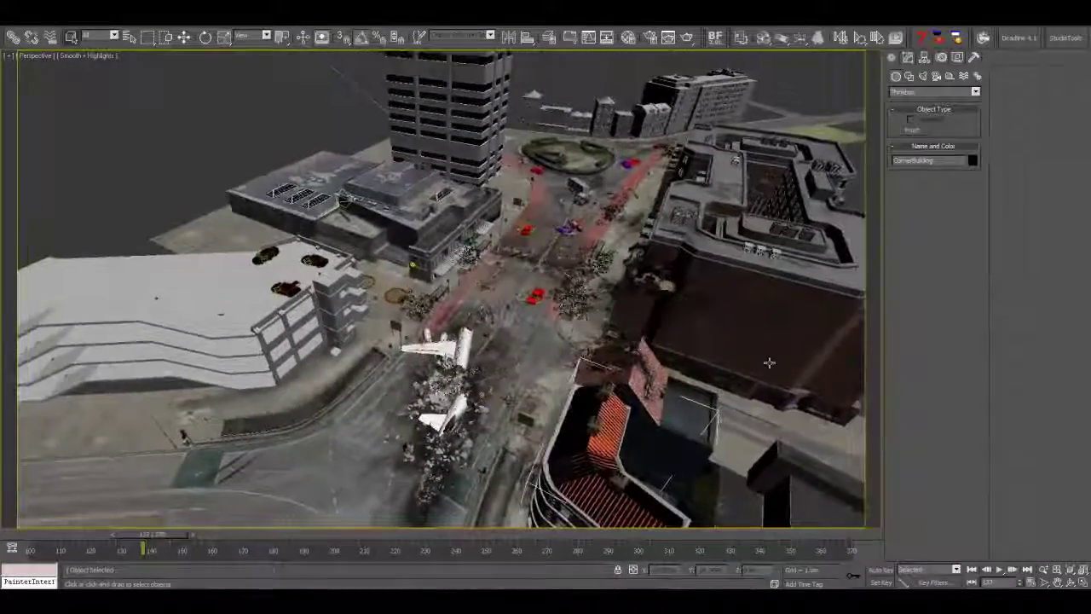
# Examine the brick corner building, the rubble at its base and the crashed plane on the road
pyautogui.moveTo(769, 362); pyautogui.dragTo(588, 309)
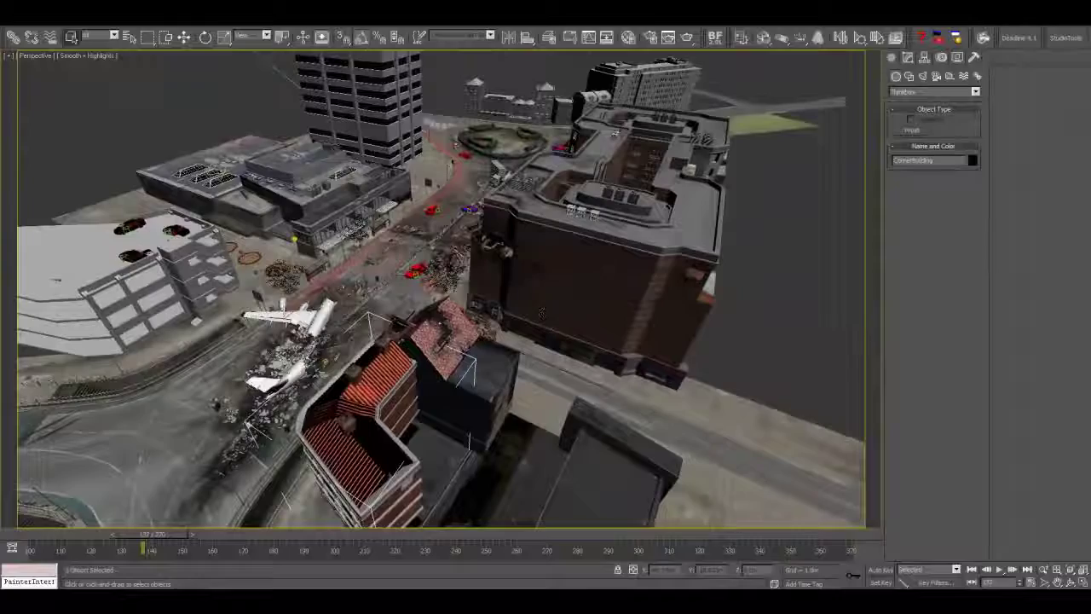
pyautogui.click(1042, 569)
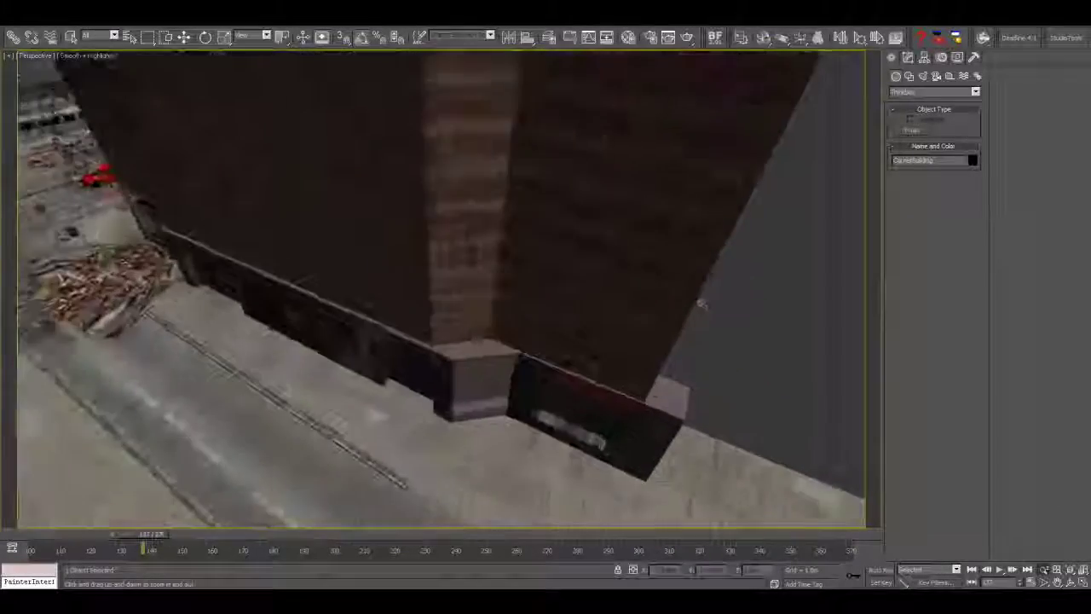
pyautogui.moveTo(701, 304); pyautogui.dragTo(701, 312)
pyautogui.moveTo(452, 297); pyautogui.dragTo(546, 324)
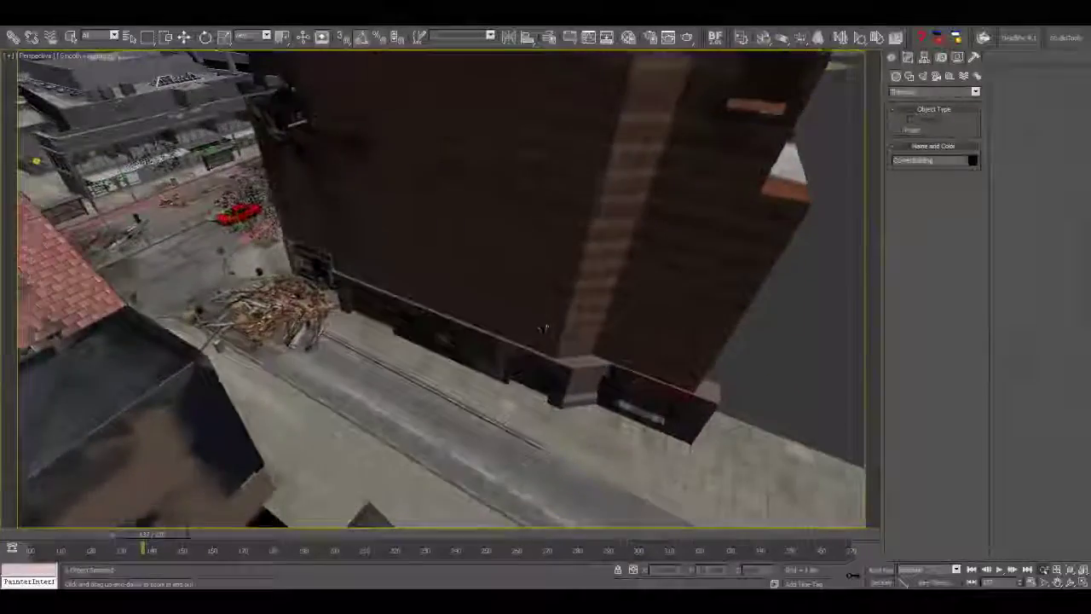
pyautogui.moveTo(358, 365); pyautogui.dragTo(539, 364)
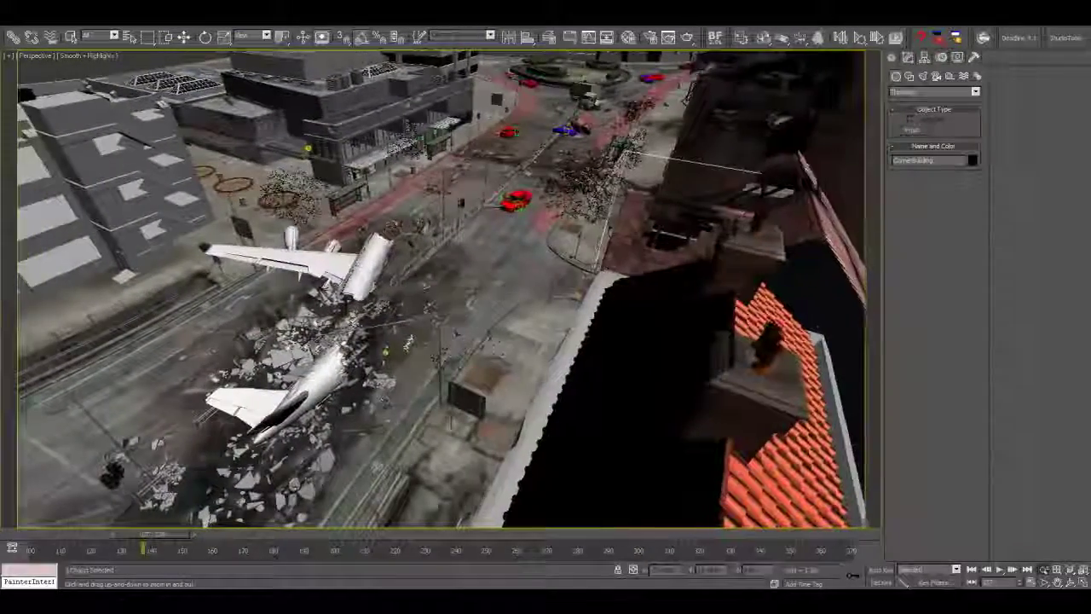
pyautogui.moveTo(520, 385); pyautogui.dragTo(619, 372)
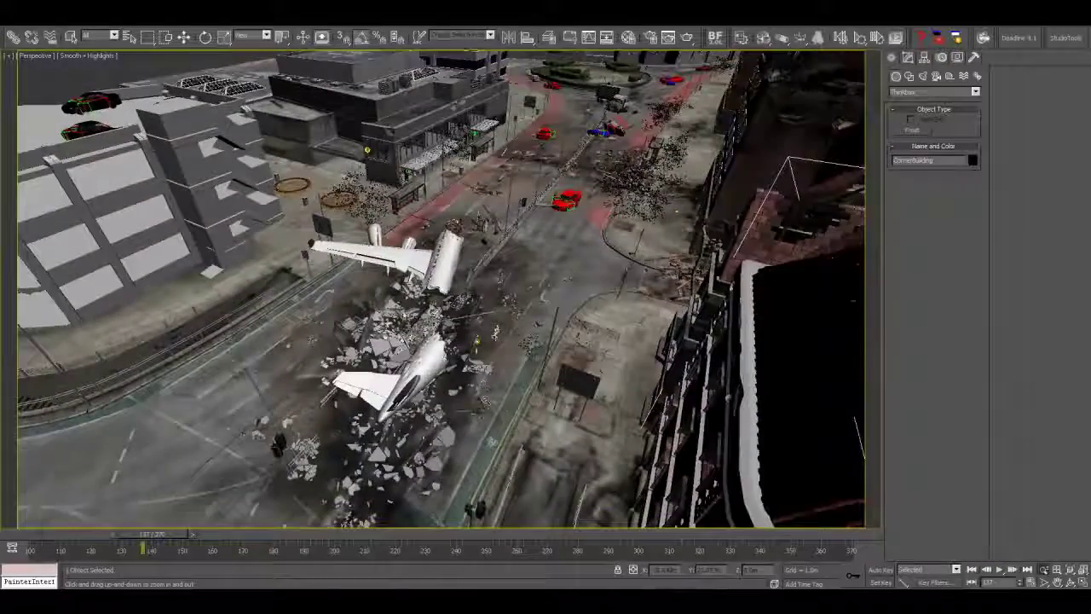
pyautogui.moveTo(484, 401); pyautogui.dragTo(648, 327)
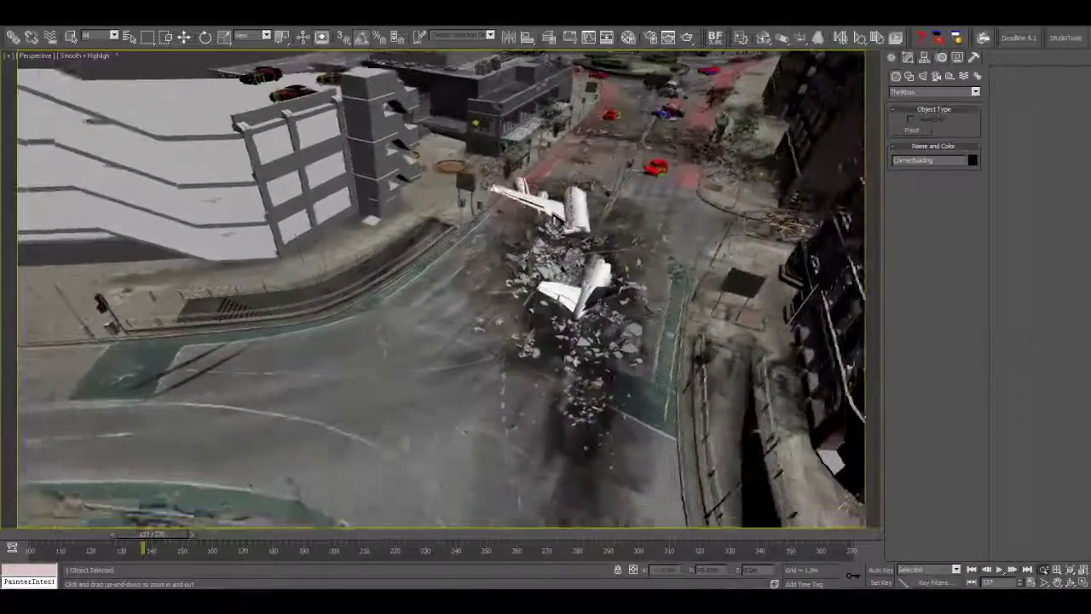
# Inspect the rooftops, satellite dish and garden behind the junction, including the curved grey structure beside them
pyautogui.moveTo(503, 392); pyautogui.dragTo(536, 424)
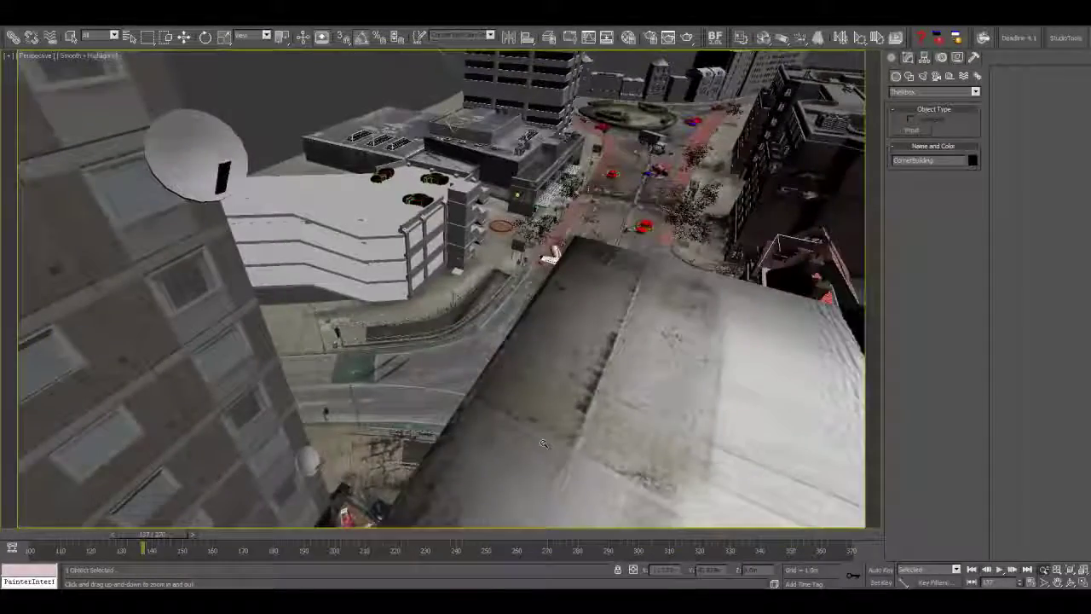
pyautogui.moveTo(544, 443); pyautogui.dragTo(665, 394)
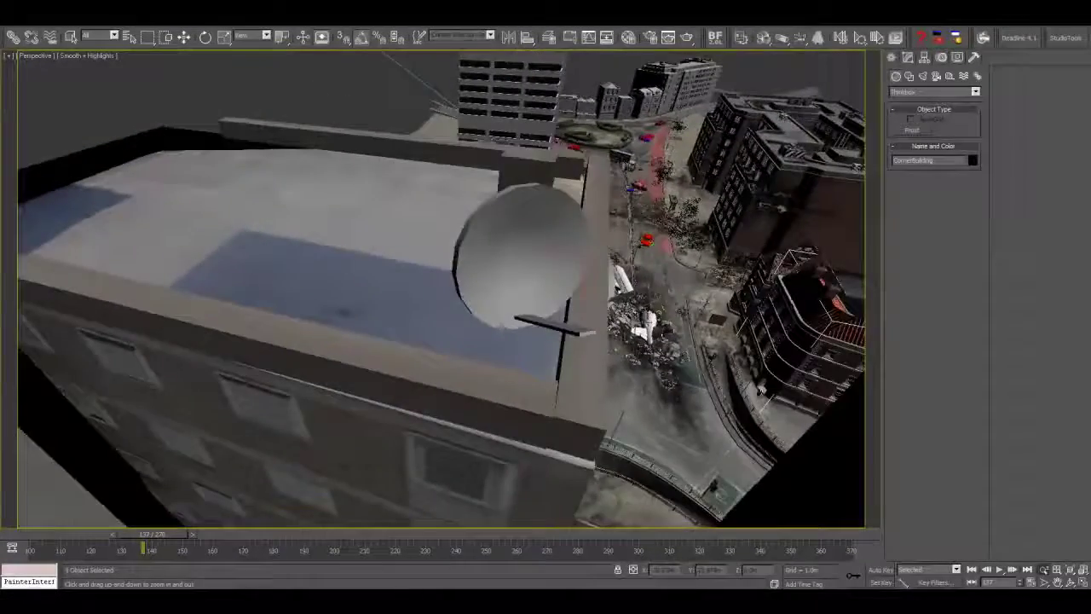
pyautogui.moveTo(608, 371); pyautogui.dragTo(623, 372)
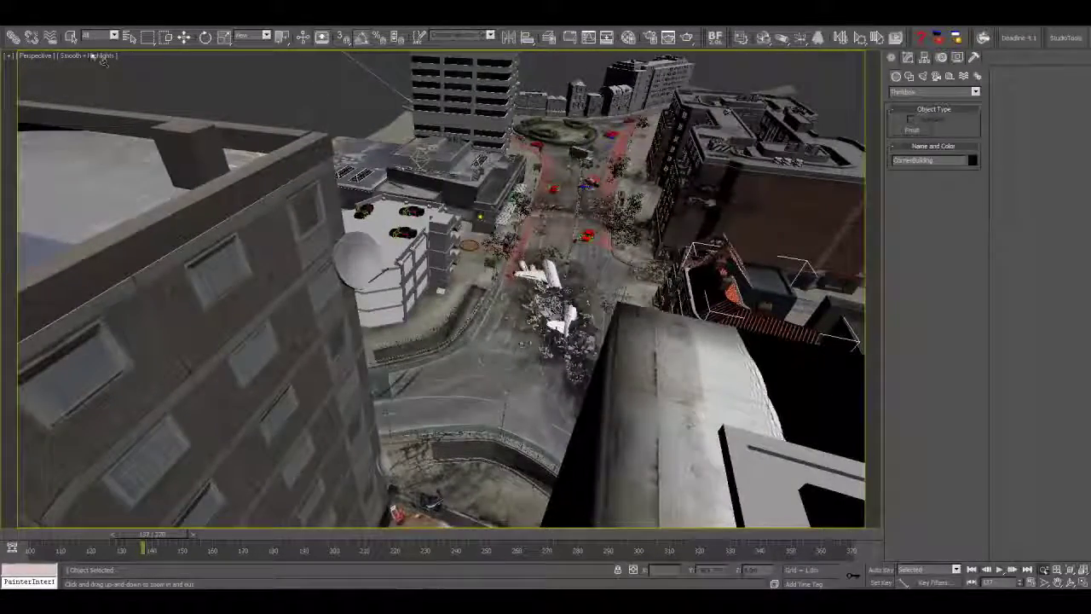
pyautogui.moveTo(552, 227); pyautogui.dragTo(617, 255)
pyautogui.moveTo(557, 196); pyautogui.dragTo(609, 204)
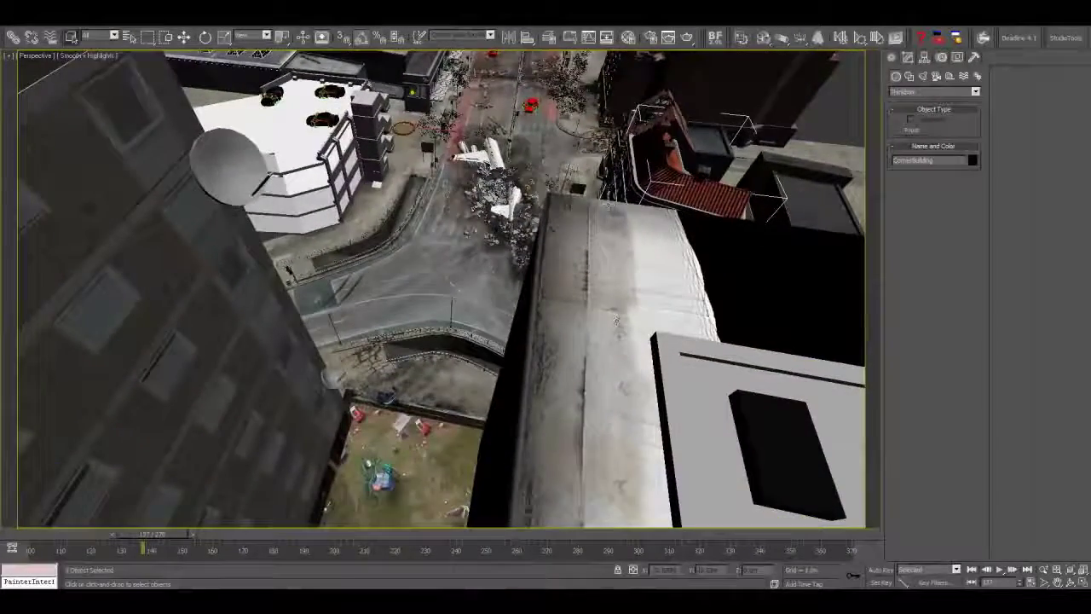
pyautogui.moveTo(616, 319); pyautogui.dragTo(629, 280)
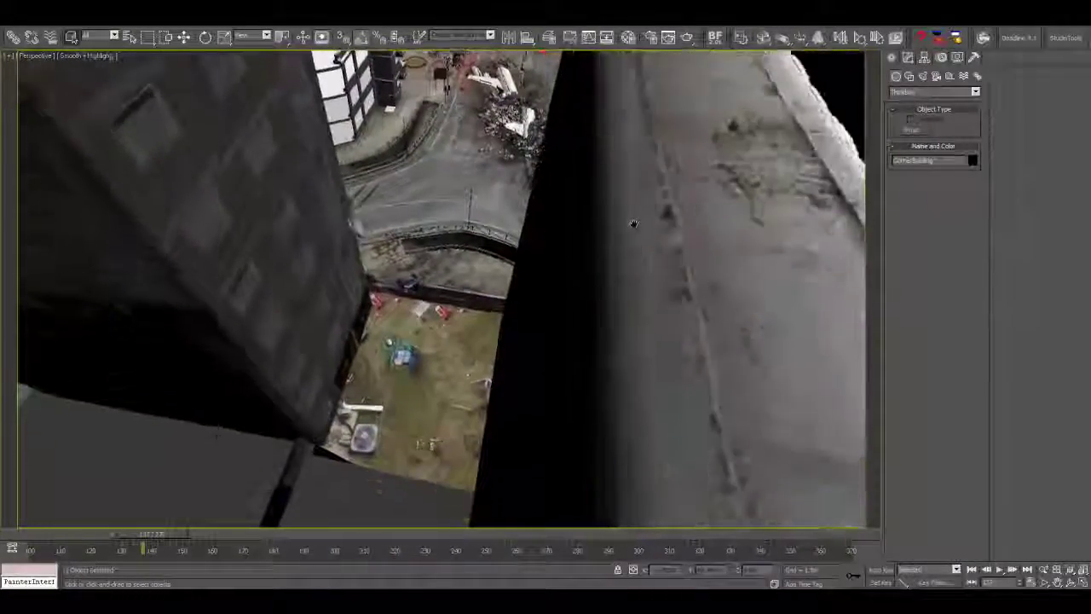
pyautogui.moveTo(633, 225); pyautogui.dragTo(640, 335)
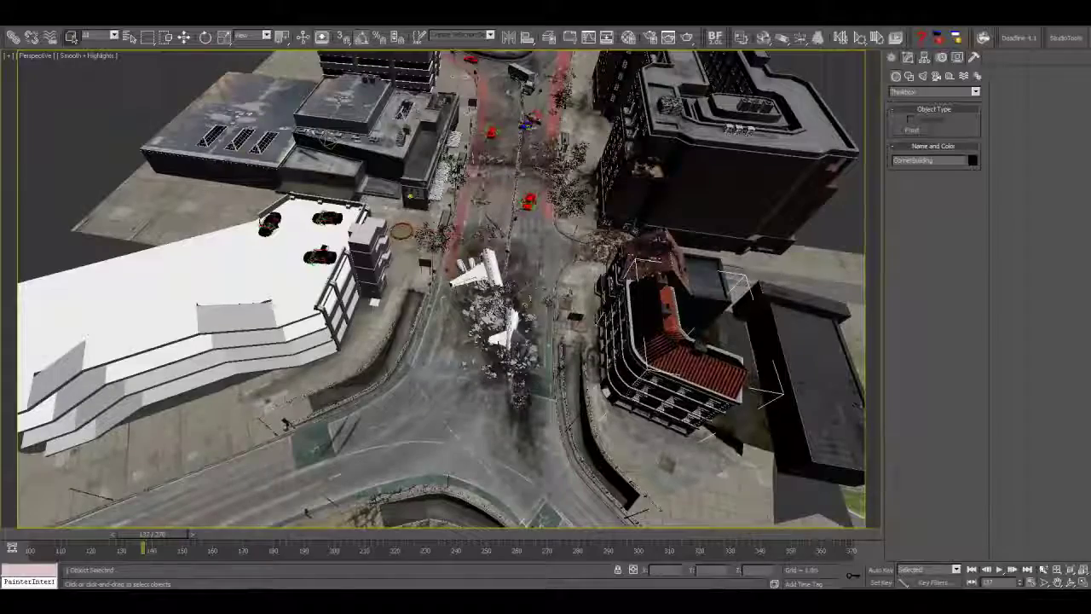
# Take a closer look at the crashed plane and the damaged tiled-roof building beside it
pyautogui.click(1043, 570)
pyautogui.moveTo(624, 311); pyautogui.dragTo(622, 285)
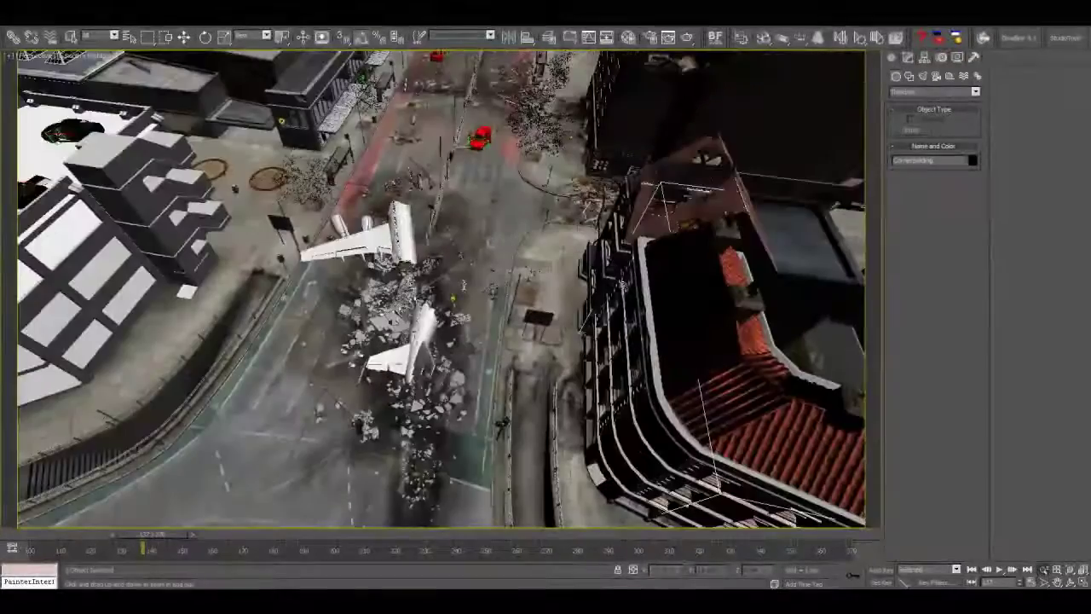
pyautogui.moveTo(555, 243); pyautogui.dragTo(564, 271)
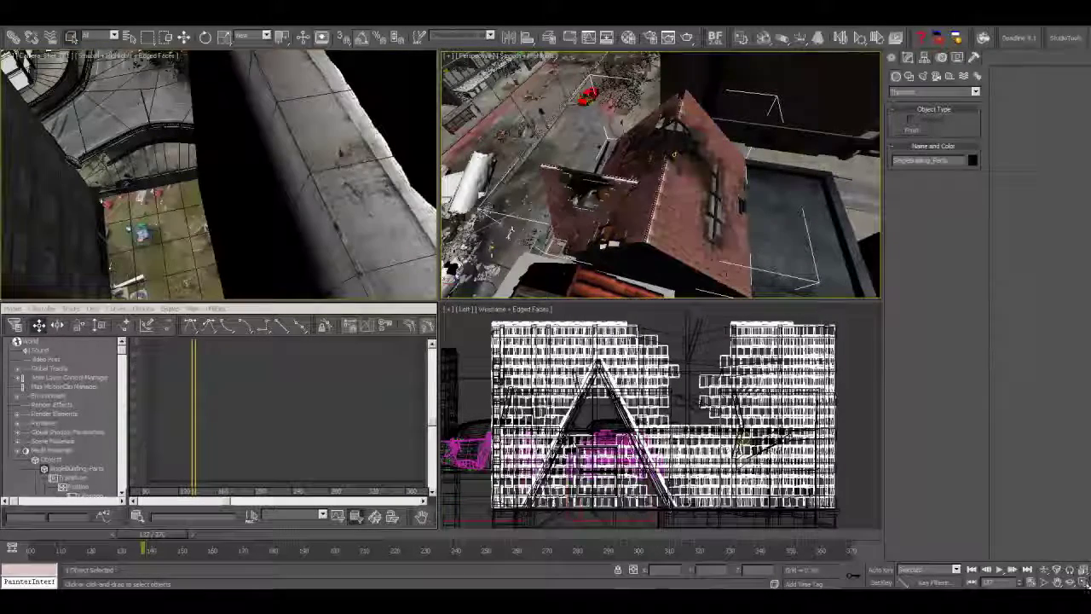
# Maximize the shot camera view and scrub the animation forward to about frame 209 to review the camera move
pyautogui.click(1083, 583)
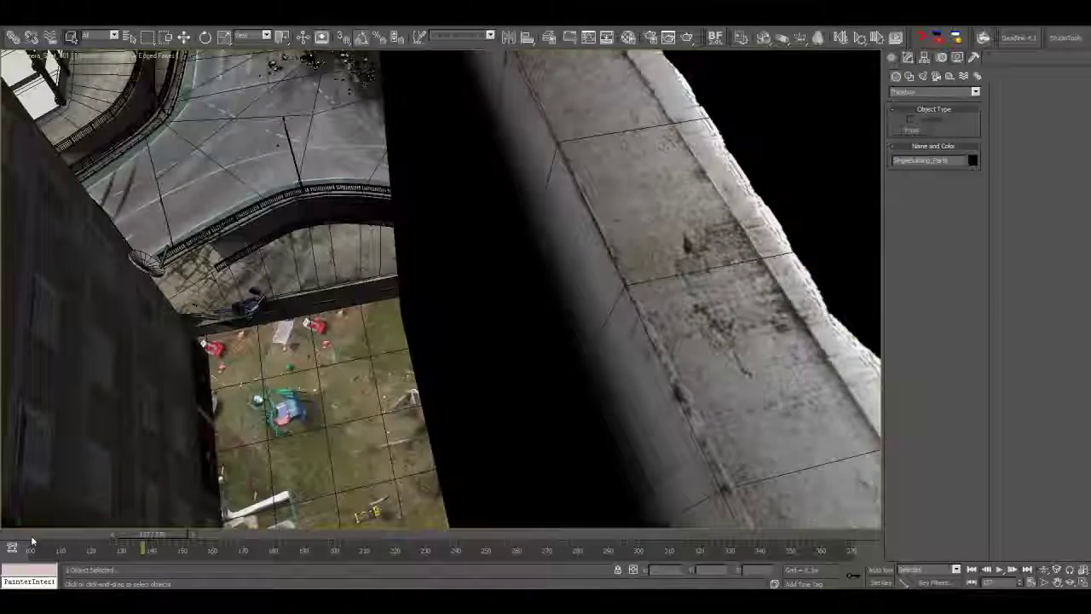
pyautogui.moveTo(72, 535); pyautogui.dragTo(161, 550)
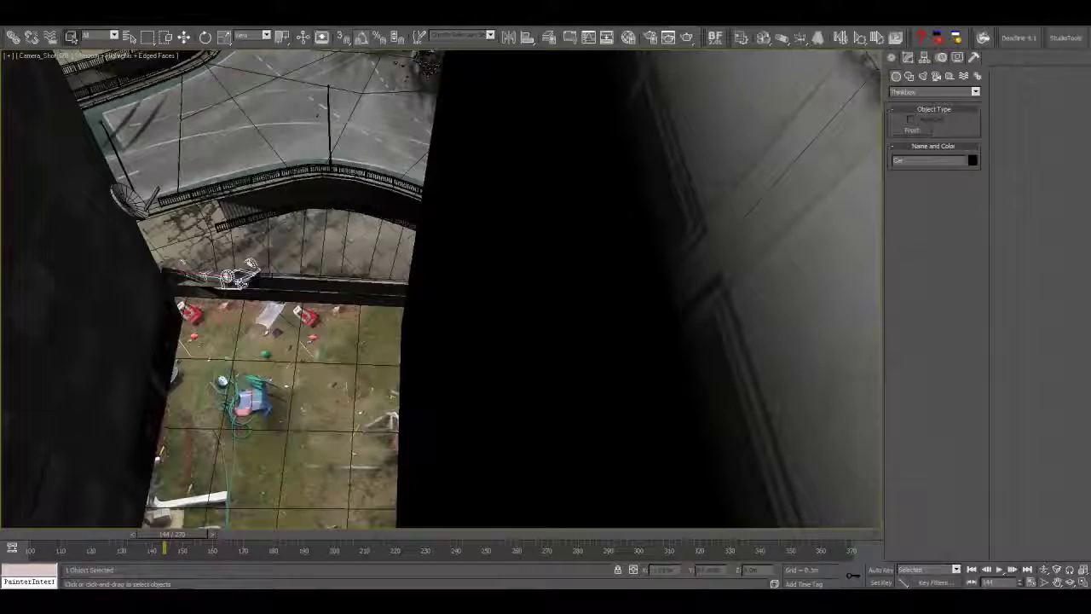
pyautogui.moveTo(183, 542); pyautogui.dragTo(324, 547)
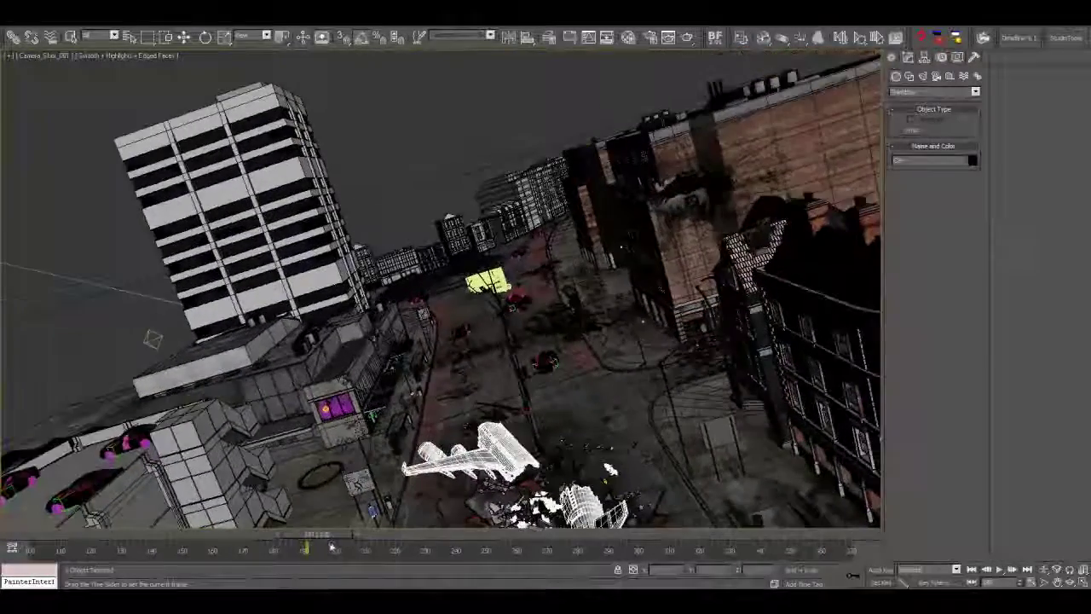
pyautogui.moveTo(333, 546); pyautogui.dragTo(379, 543)
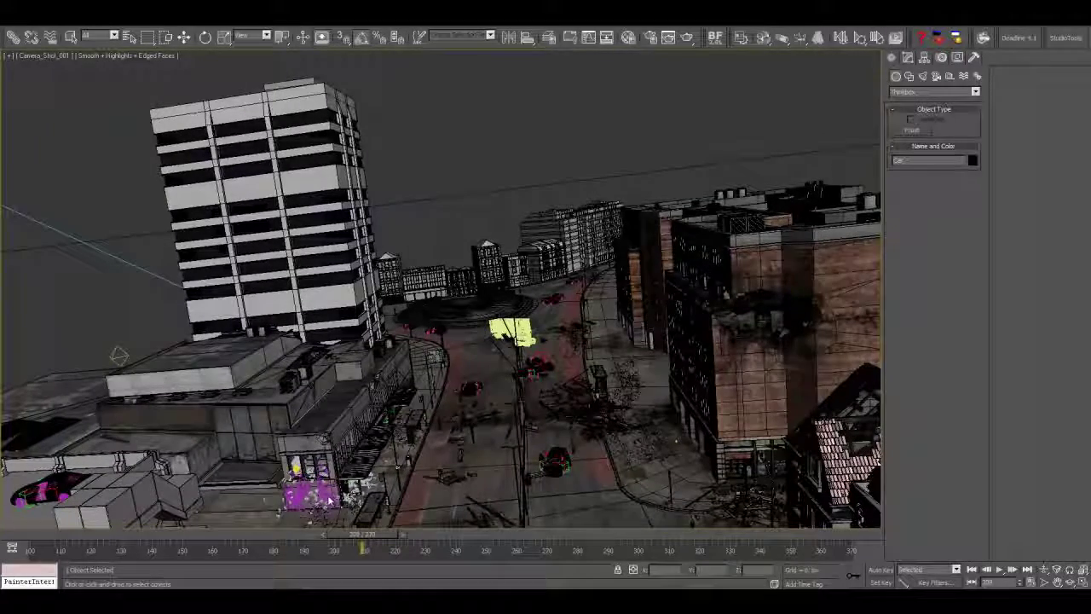
pyautogui.click(311, 490)
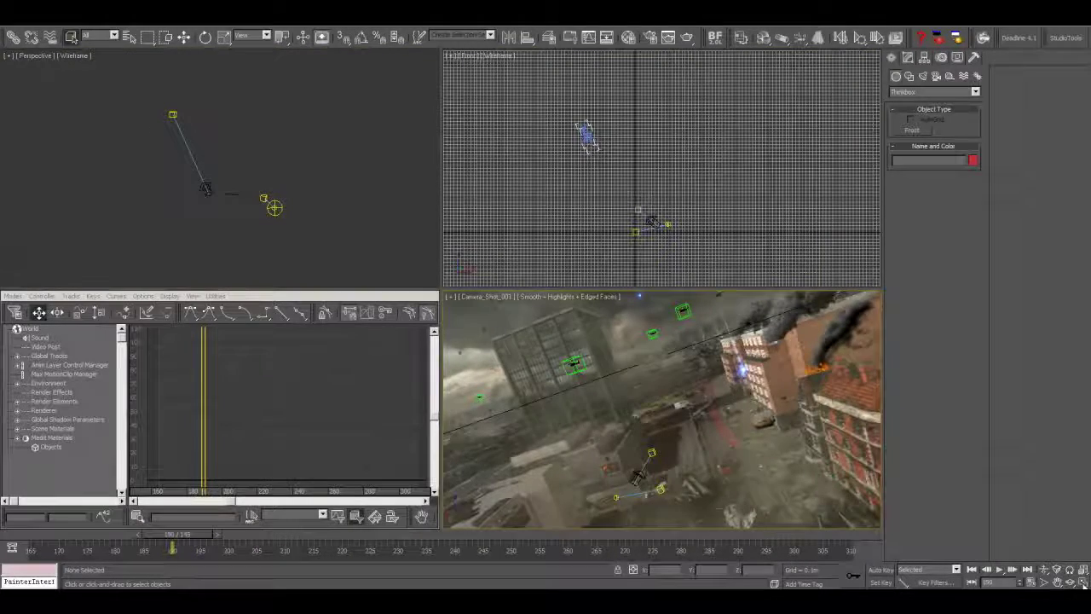
# Maximize the Camera_Shot_001 view with the painted city backdrop and scrub the animation forward to frame 252
pyautogui.click(1082, 583)
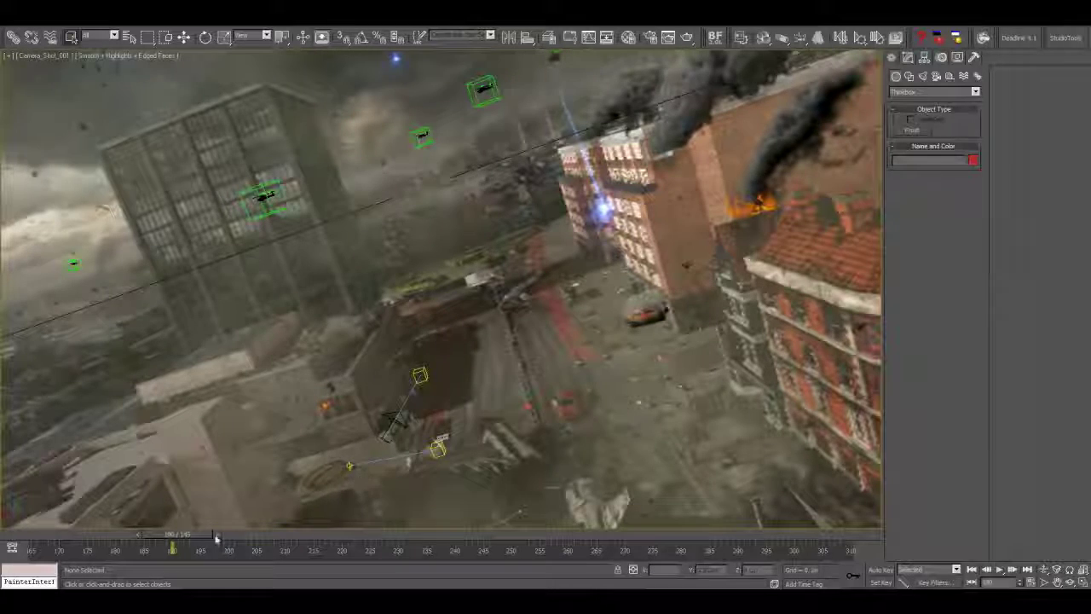
pyautogui.moveTo(217, 539); pyautogui.dragTo(533, 553)
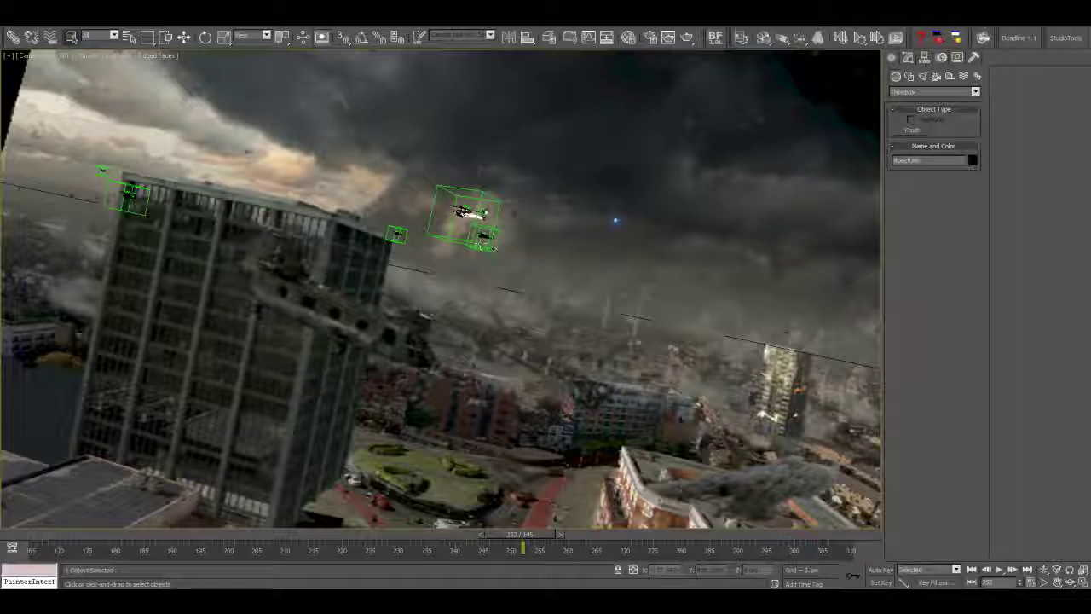
# Switch the camera viewport to Perspective, frame the selected helicopter and orbit around it to inspect its model
pyautogui.click(56, 58)
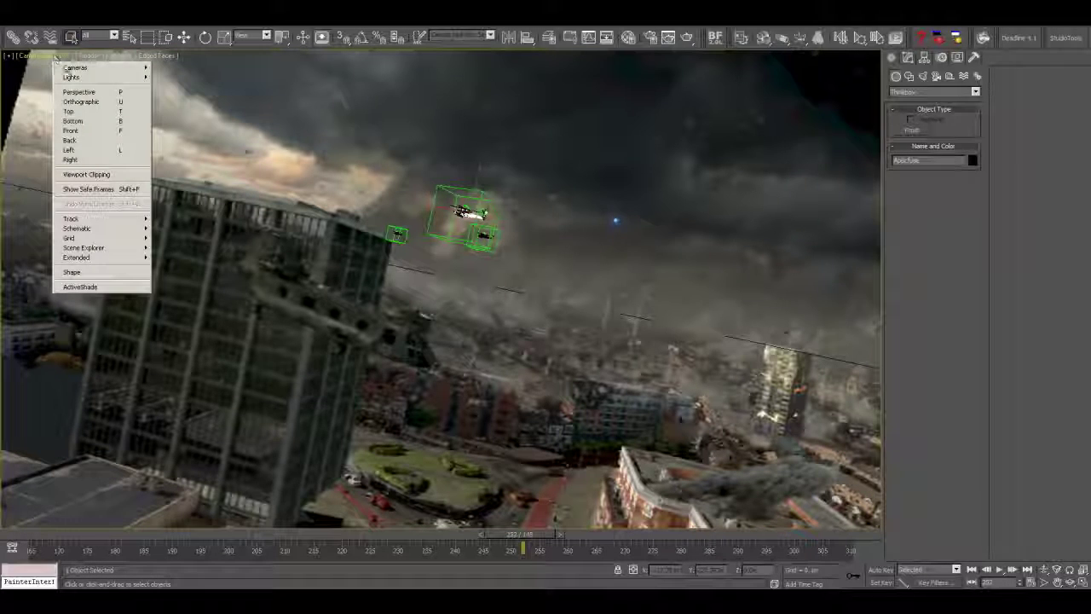
pyautogui.click(73, 91)
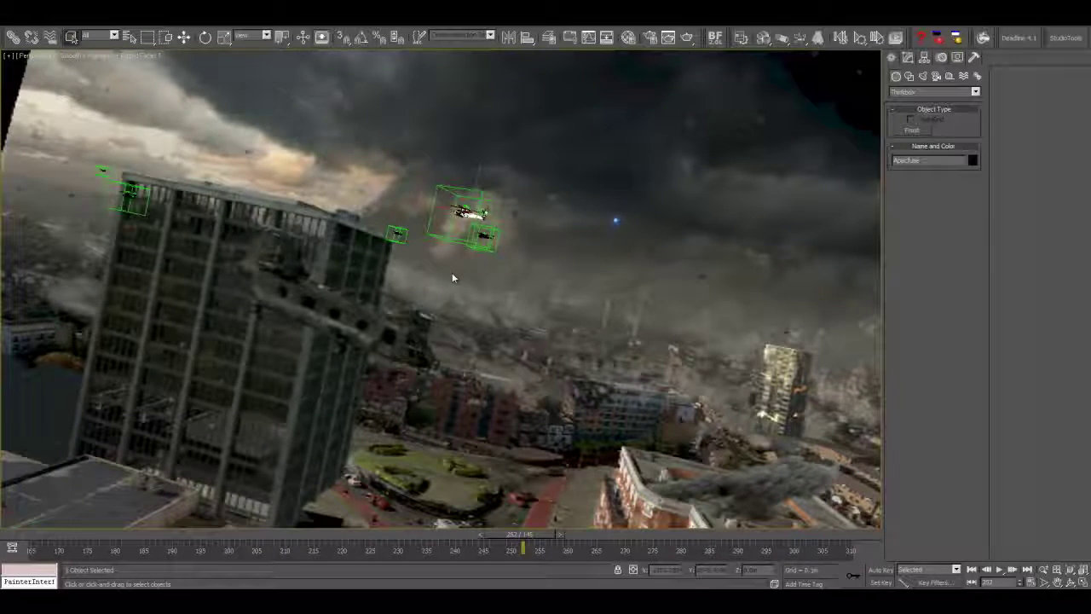
pyautogui.press('z')
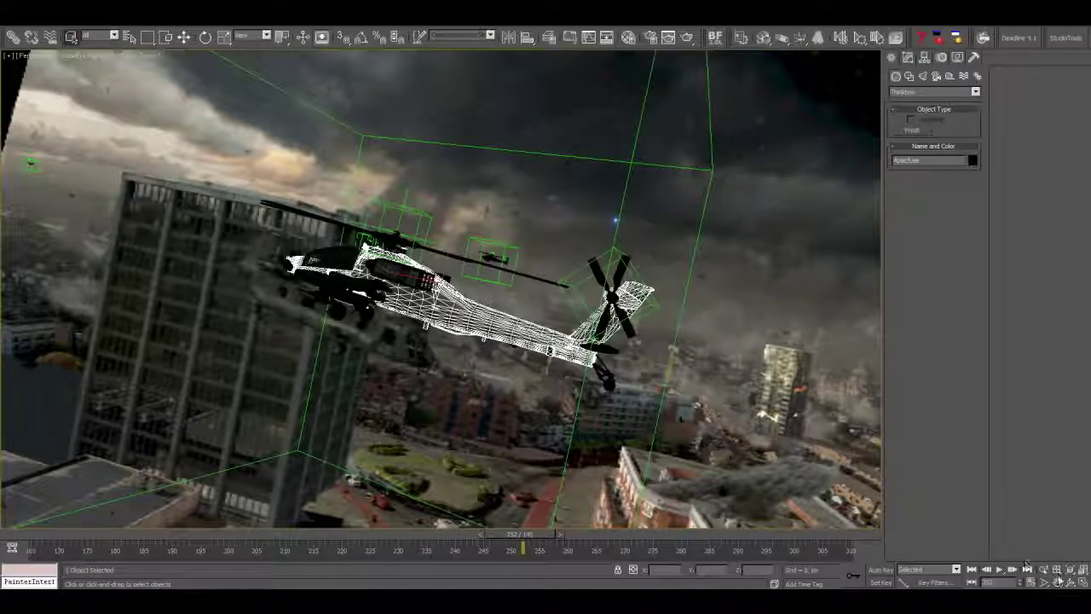
pyautogui.click(1071, 583)
pyautogui.moveTo(388, 205); pyautogui.dragTo(490, 213)
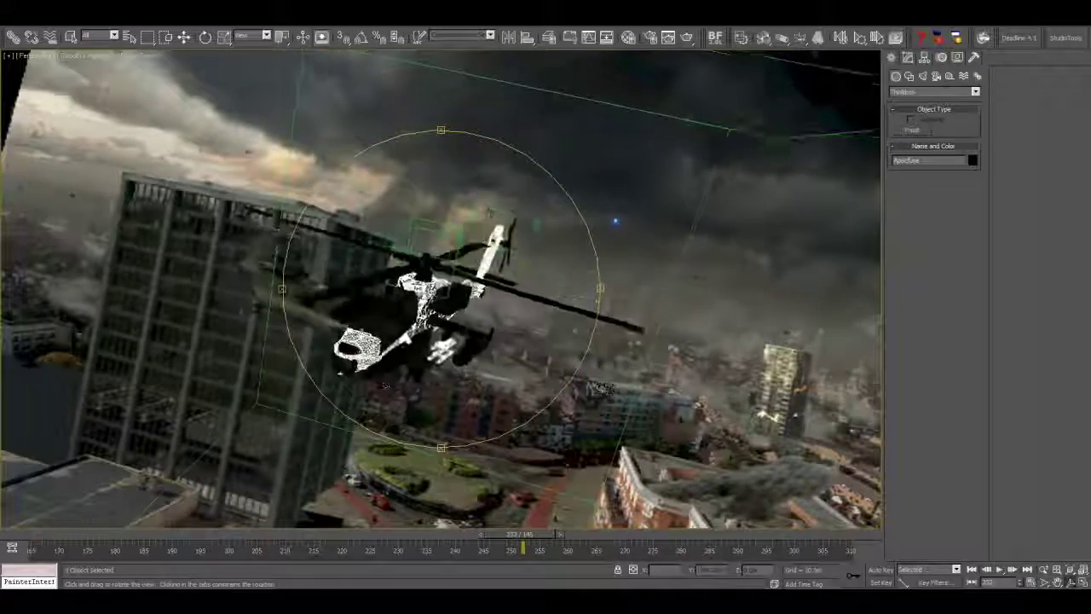
pyautogui.moveTo(385, 385); pyautogui.dragTo(508, 383)
pyautogui.moveTo(444, 353); pyautogui.dragTo(439, 350)
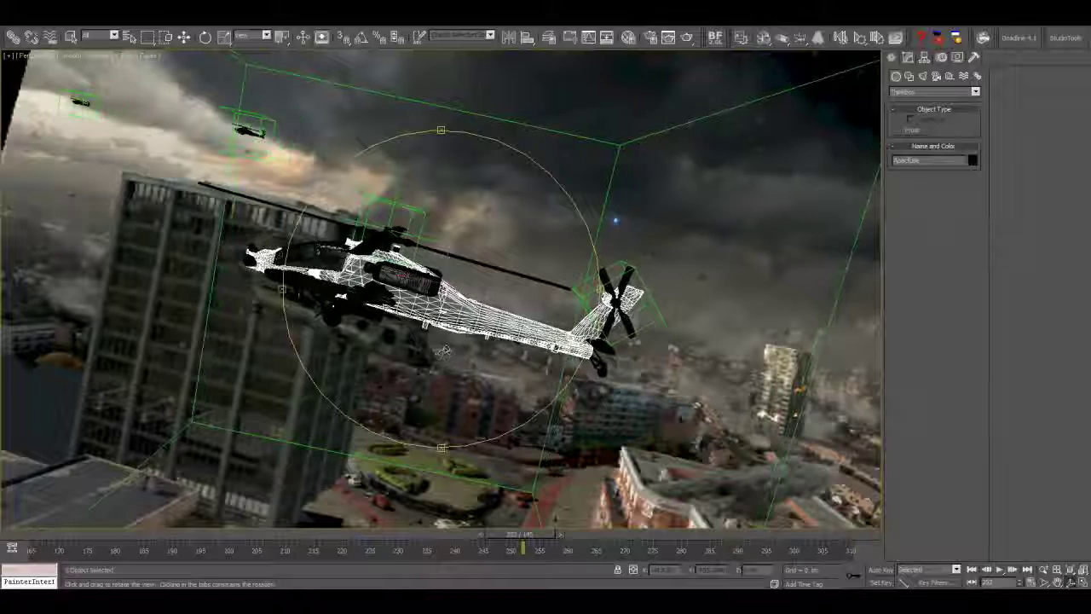
# Return the viewport to the Camera_Shot_001 view and scrub the animation back towards the start of the shot
pyautogui.click(112, 60)
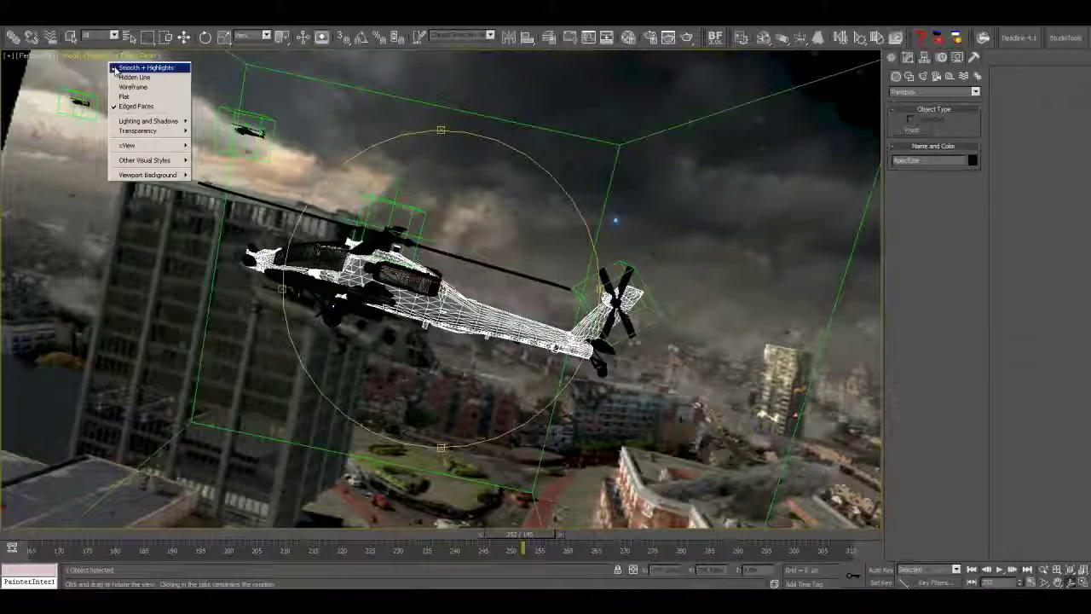
pyautogui.click(45, 57)
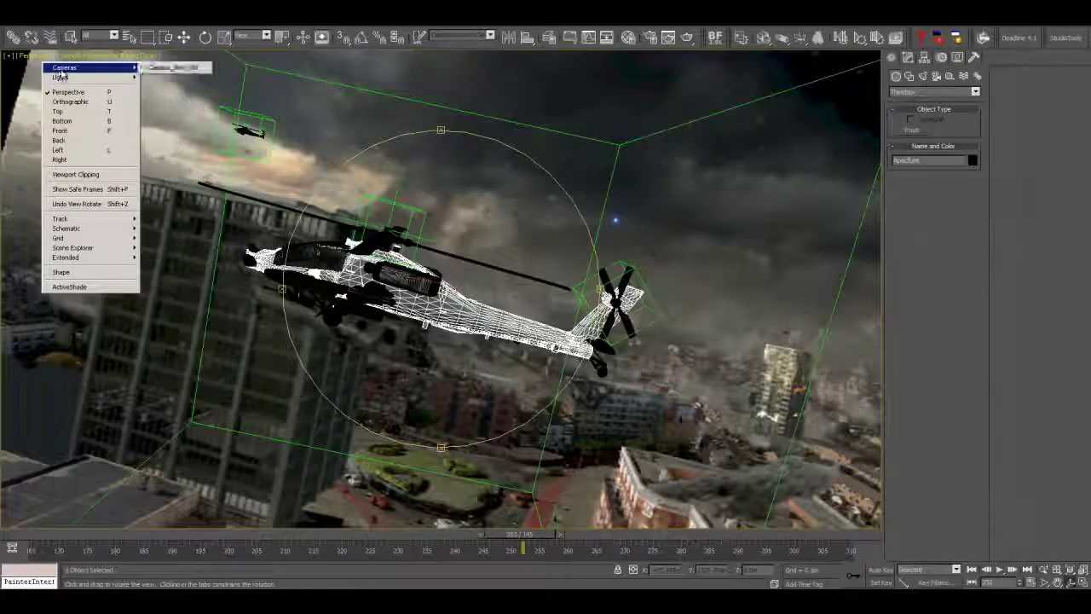
pyautogui.click(174, 67)
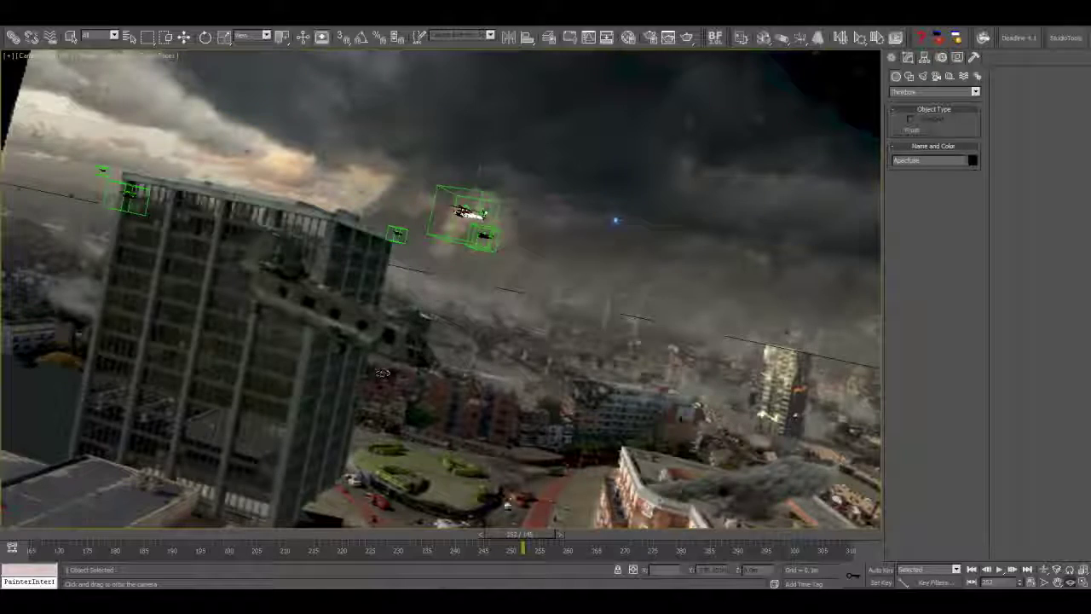
pyautogui.moveTo(519, 534); pyautogui.dragTo(220, 542)
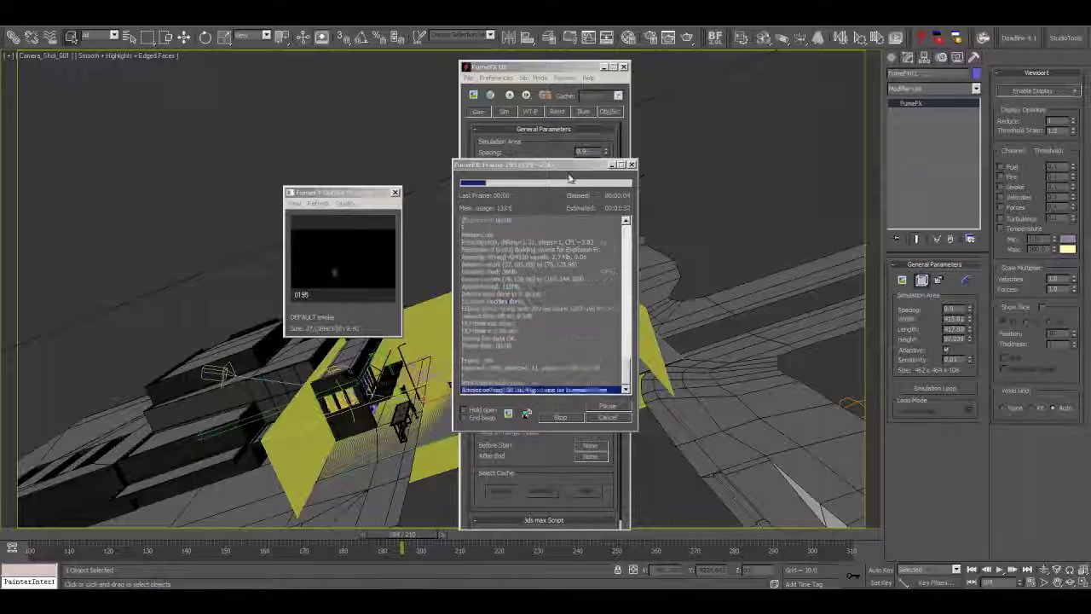
# Move the FumeFX simulation progress window aside so that it no longer covers the FumeFX settings
pyautogui.moveTo(541, 170); pyautogui.dragTo(681, 147)
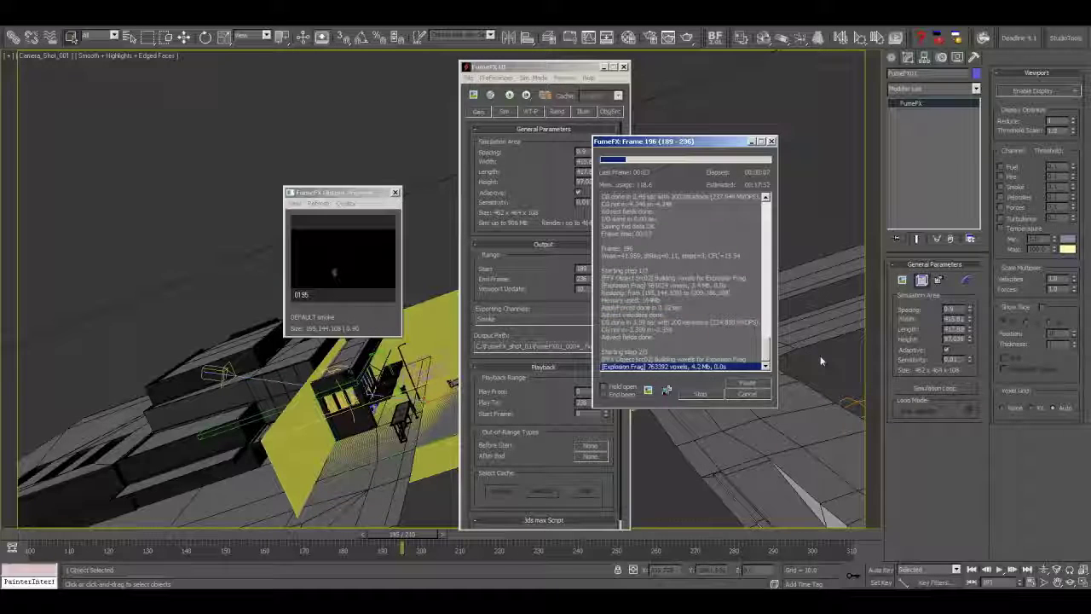
# Enlarge the FumeFX Output Preview window, move the animation to frame 201 and place the preview clear of the explosion
pyautogui.moveTo(343, 194); pyautogui.dragTo(348, 170)
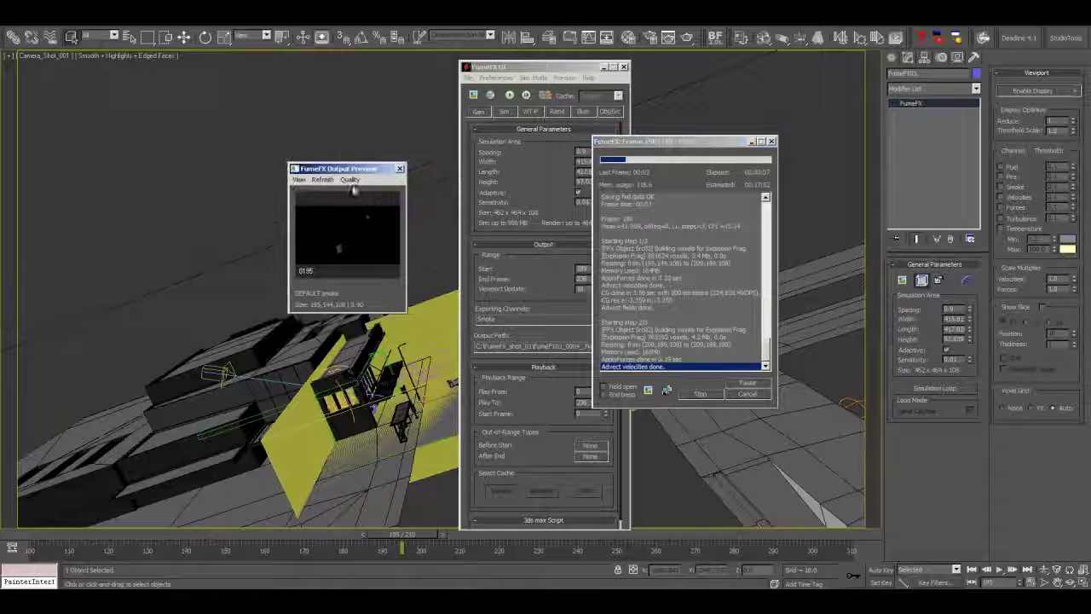
pyautogui.moveTo(406, 311); pyautogui.dragTo(433, 340)
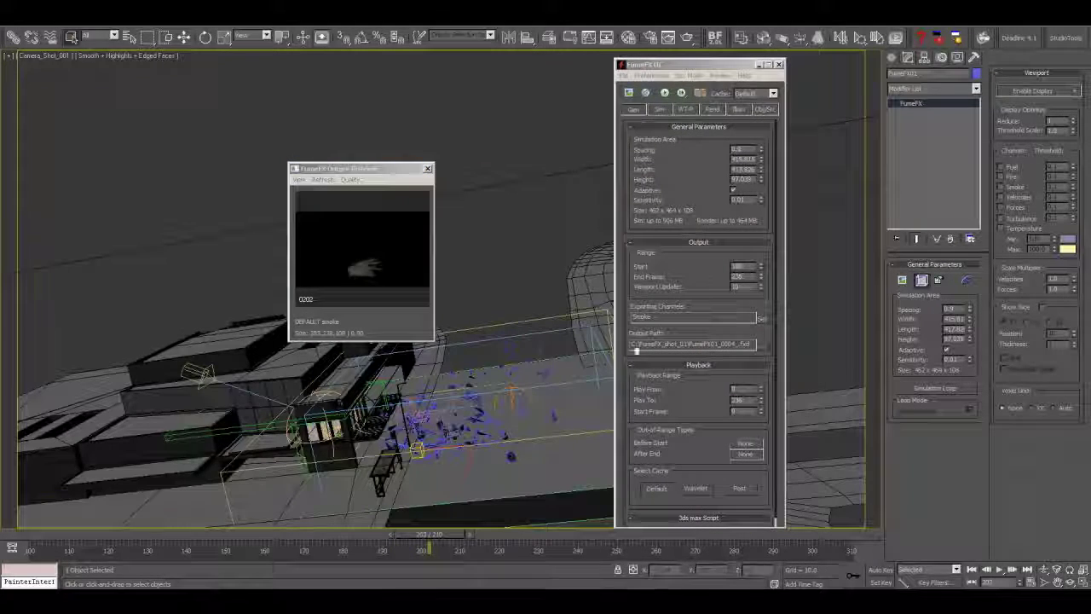
pyautogui.moveTo(427, 535)
pyautogui.mouseDown()
pyautogui.moveTo(37, 537)
pyautogui.moveTo(261, 537)
pyautogui.moveTo(427, 518)
pyautogui.mouseUp()
pyautogui.moveTo(424, 202); pyautogui.dragTo(319, 186)
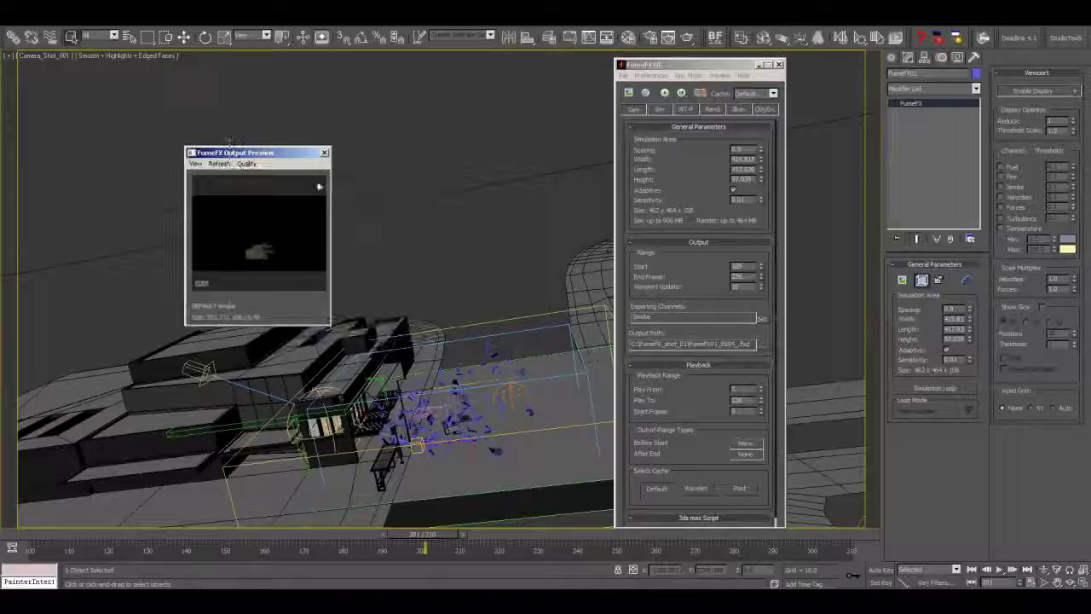
# Switch the camera viewport to Perspective, view the explosion fragments beside the bus stop up close and scrub the animation to frame 203
pyautogui.click(46, 58)
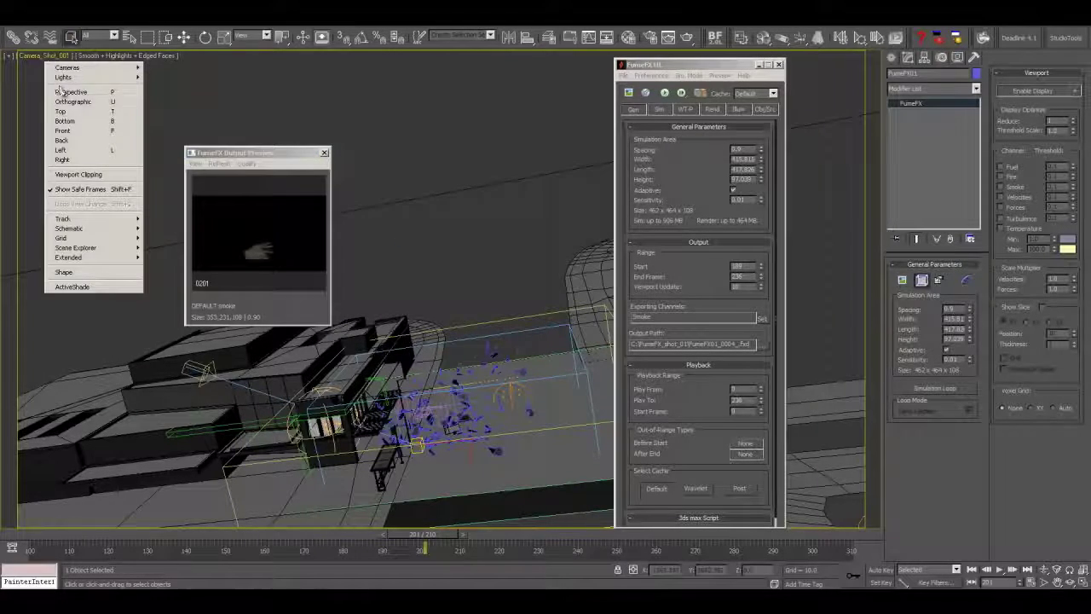
pyautogui.click(61, 91)
pyautogui.moveTo(406, 363); pyautogui.dragTo(448, 295)
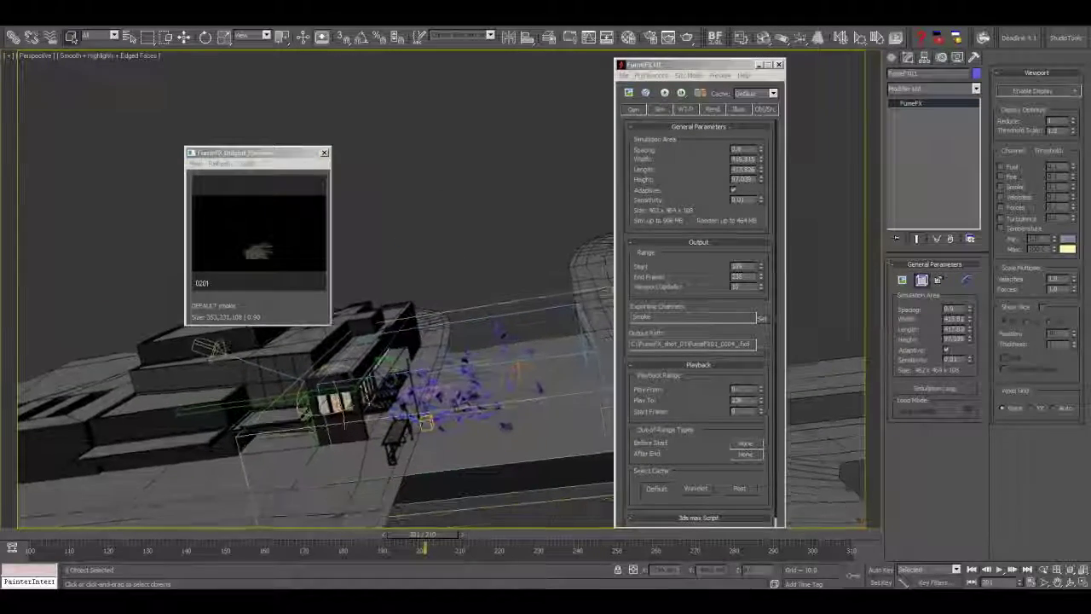
pyautogui.click(1043, 570)
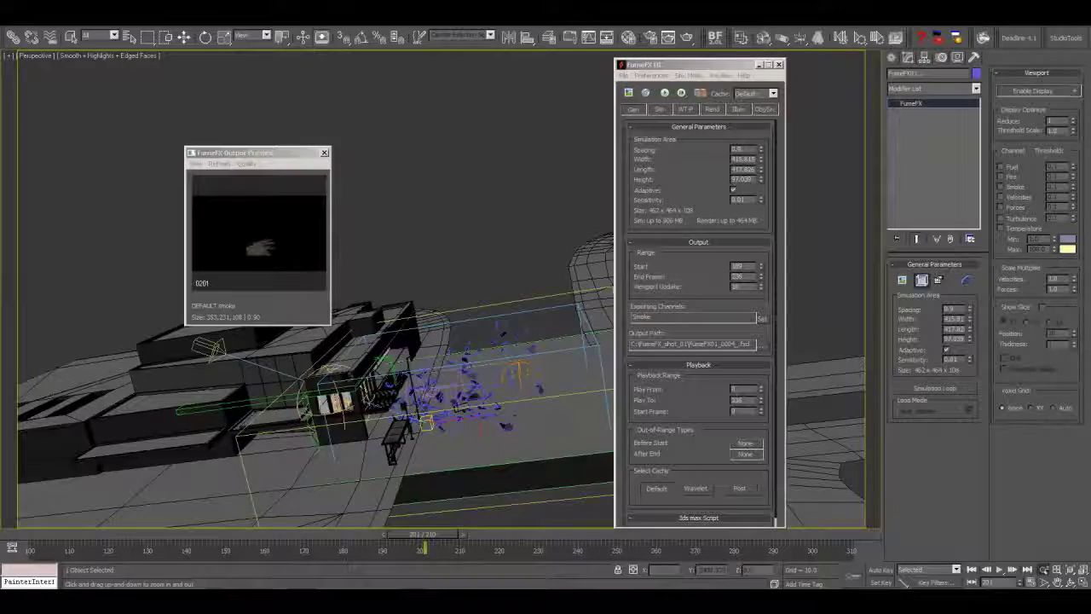
pyautogui.moveTo(478, 384); pyautogui.dragTo(478, 328)
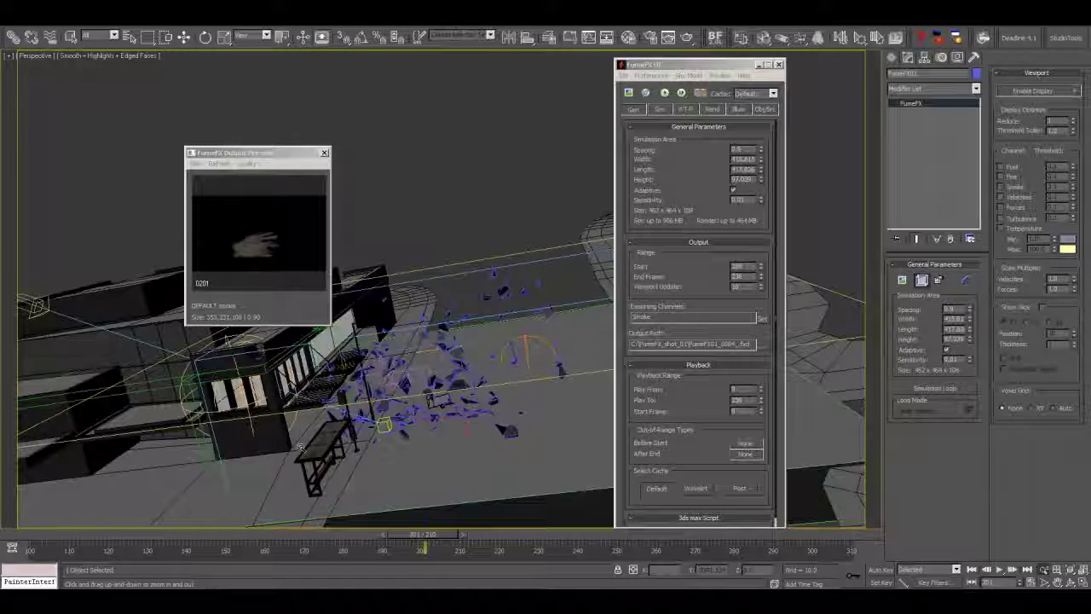
pyautogui.moveTo(394, 532); pyautogui.dragTo(433, 541)
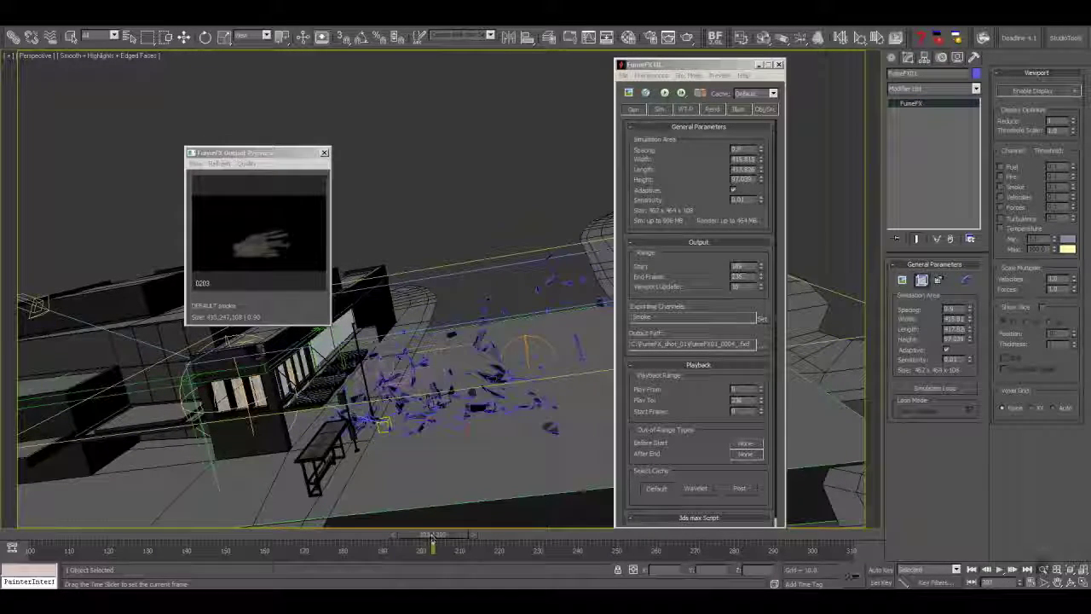
pyautogui.moveTo(461, 372)
pyautogui.mouseDown()
pyautogui.moveTo(459, 382)
pyautogui.moveTo(456, 356)
pyautogui.moveTo(455, 373)
pyautogui.mouseUp()
# Return the Perspective viewport to the camera view
pyautogui.click(37, 57)
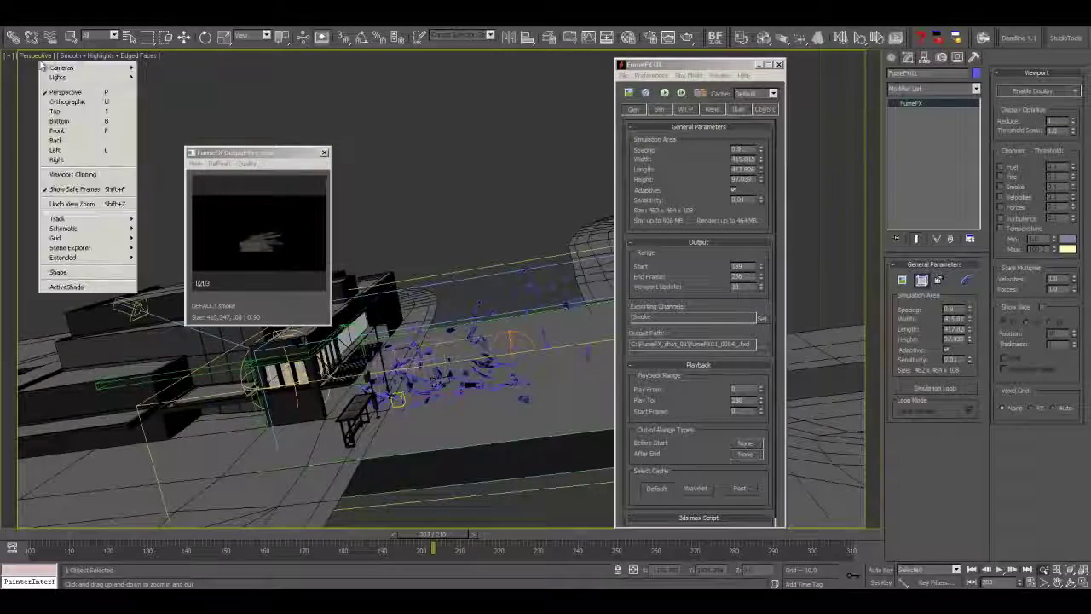
pyautogui.moveTo(68, 69)
pyautogui.click(141, 68)
pyautogui.press('c')
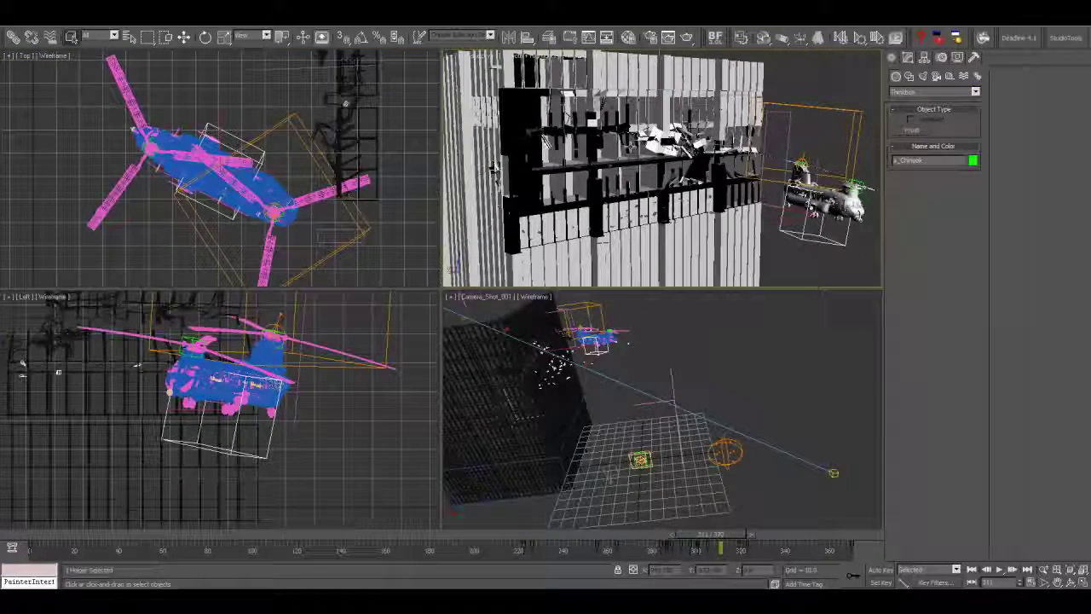
# Maximize the shaded view of the building and helicopter, and scrub the animation from its start to frame 308 to examine the facade destruction
pyautogui.moveTo(655, 169); pyautogui.dragTo(642, 172)
pyautogui.hotkey('alt', 'w')
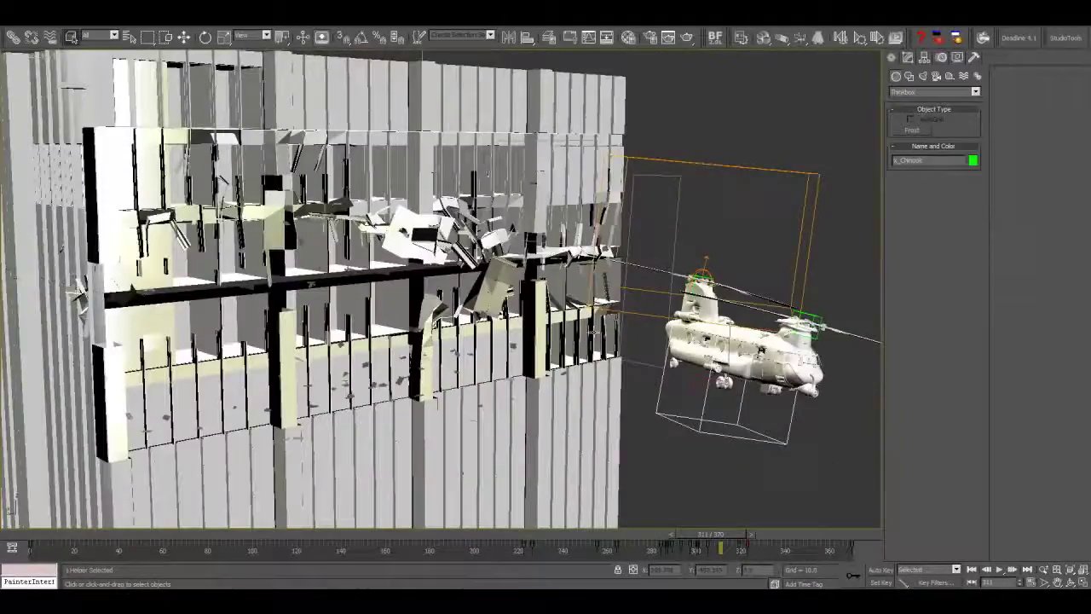
pyautogui.scroll(3, 269, 159)
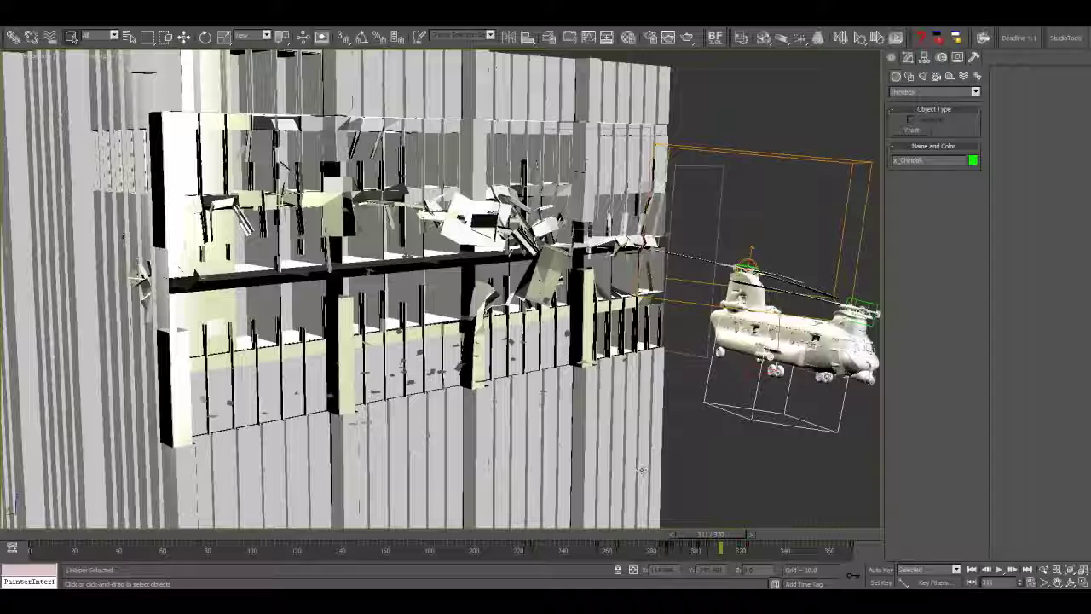
pyautogui.moveTo(31, 537); pyautogui.dragTo(113, 534)
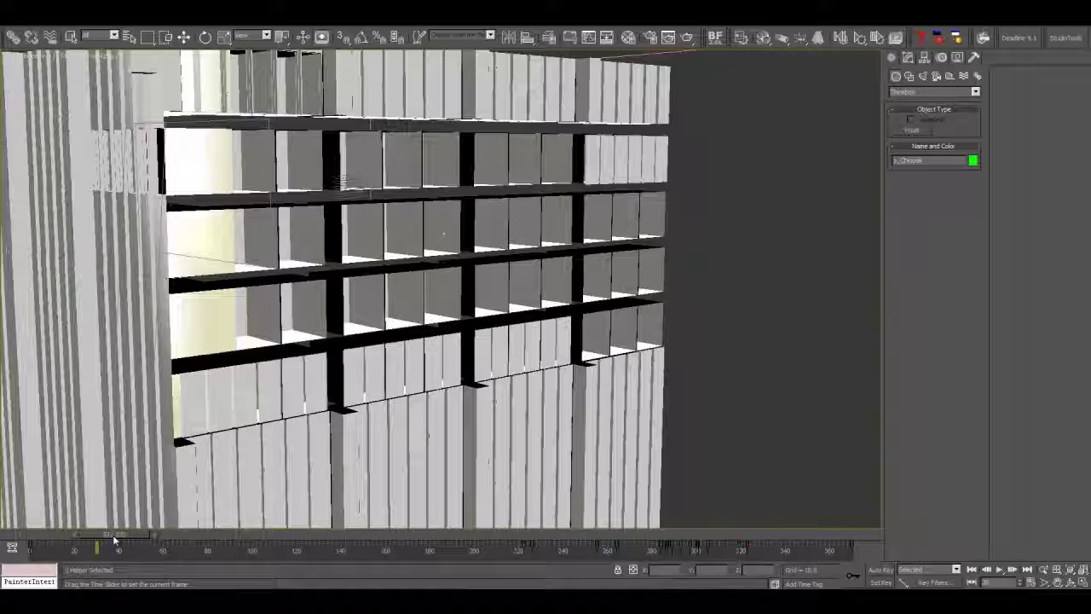
pyautogui.moveTo(193, 539); pyautogui.dragTo(498, 543)
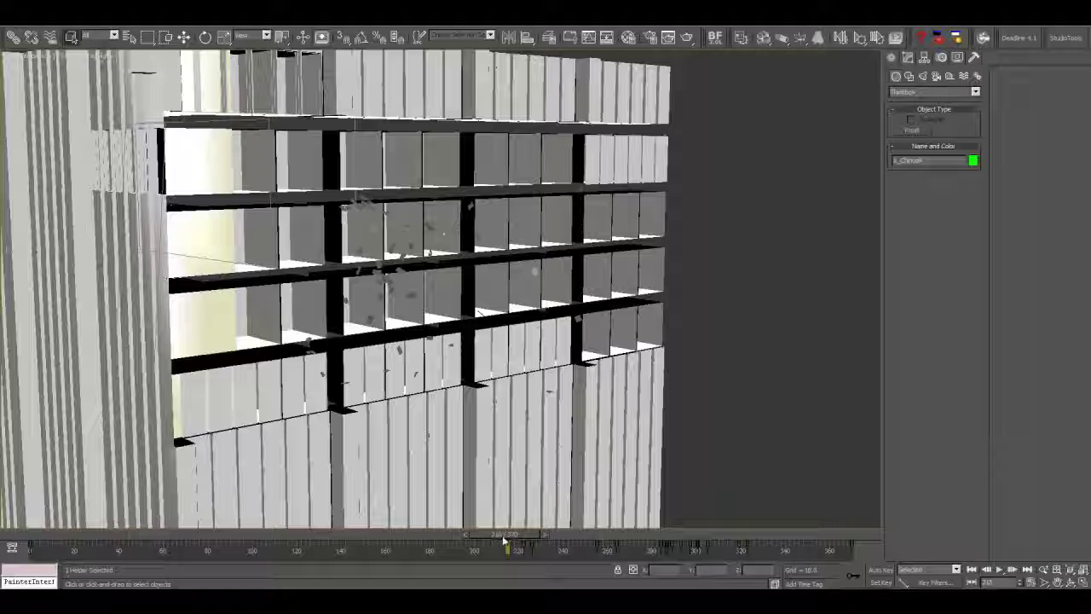
pyautogui.moveTo(509, 542); pyautogui.dragTo(701, 545)
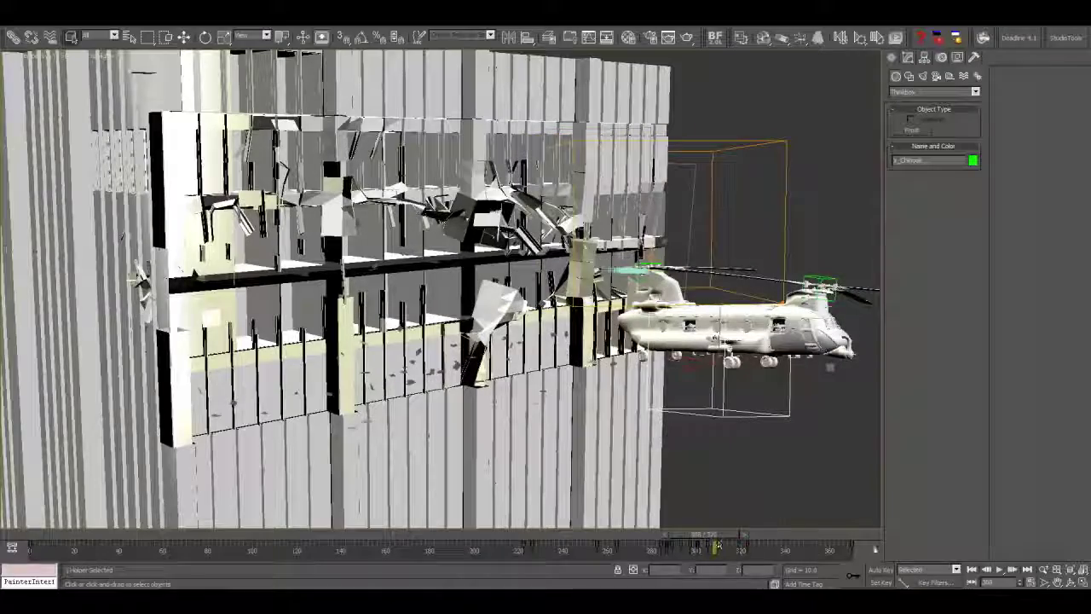
# Orbit to a side view of the helicopter, select the FumeFX container around its rear rotor and open its FumeFX settings
pyautogui.click(1071, 583)
pyautogui.moveTo(452, 325); pyautogui.dragTo(666, 204)
pyautogui.rightClick(667, 203)
pyautogui.click(719, 209)
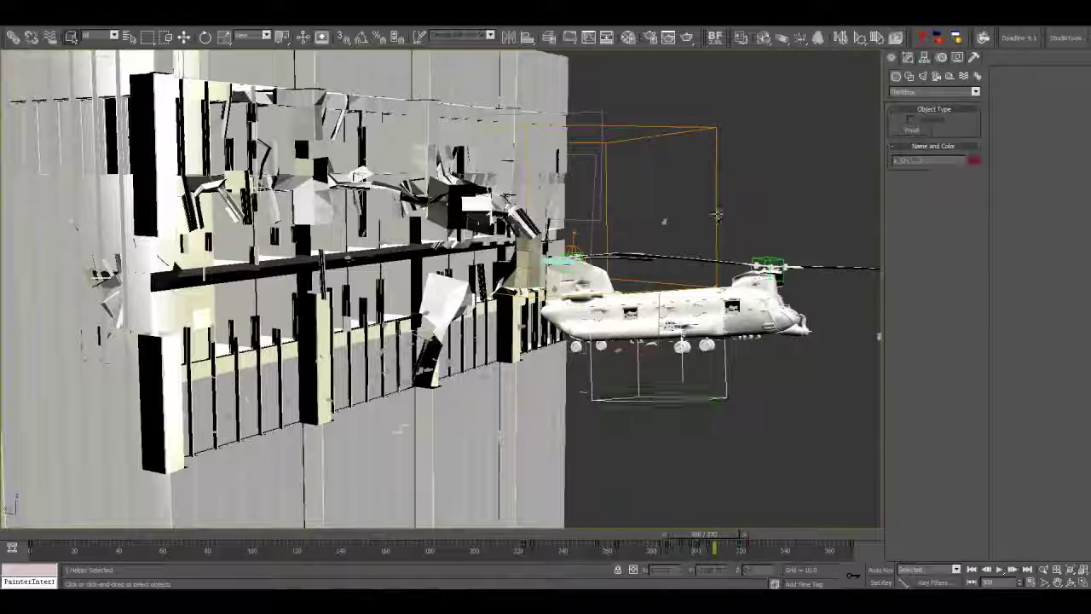
pyautogui.click(717, 213)
pyautogui.click(908, 58)
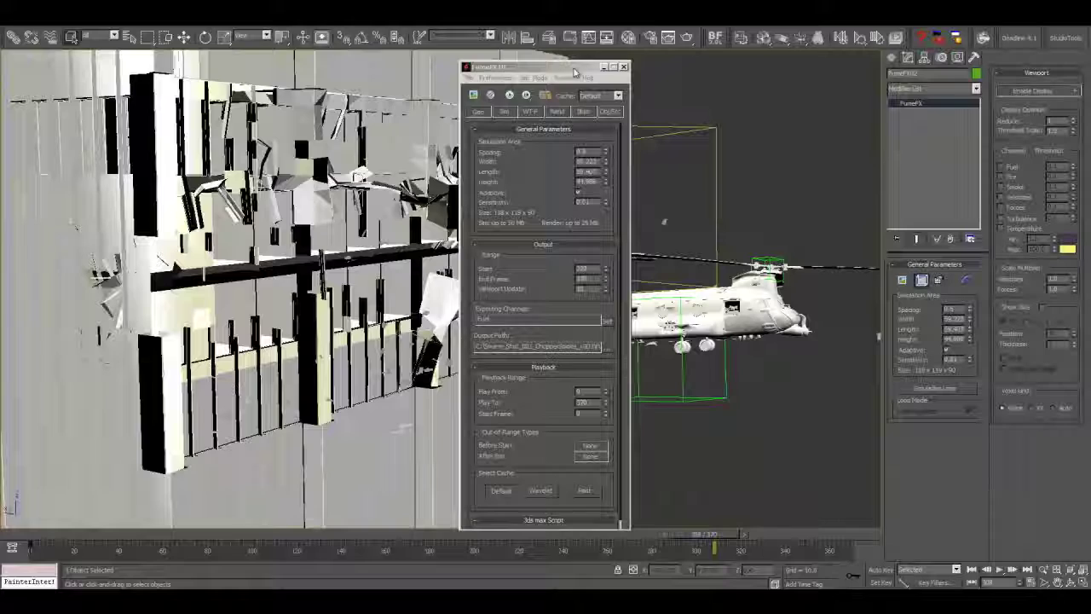
# Move the FumeFX settings window clear of the helicopter, start the simulation and open its output preview
pyautogui.moveTo(549, 66); pyautogui.dragTo(300, 54)
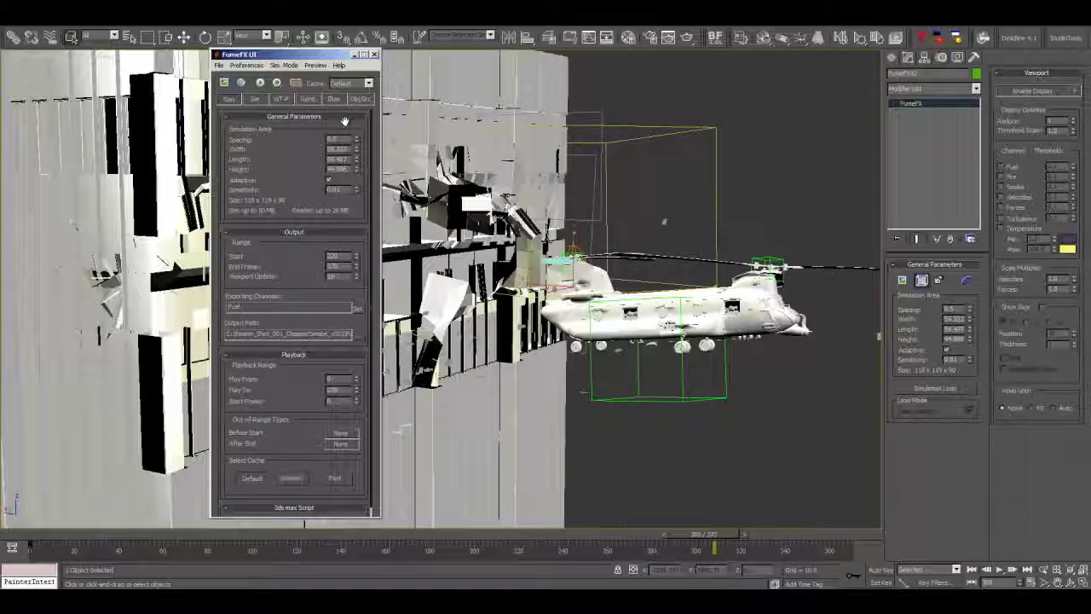
pyautogui.moveTo(315, 56); pyautogui.dragTo(213, 59)
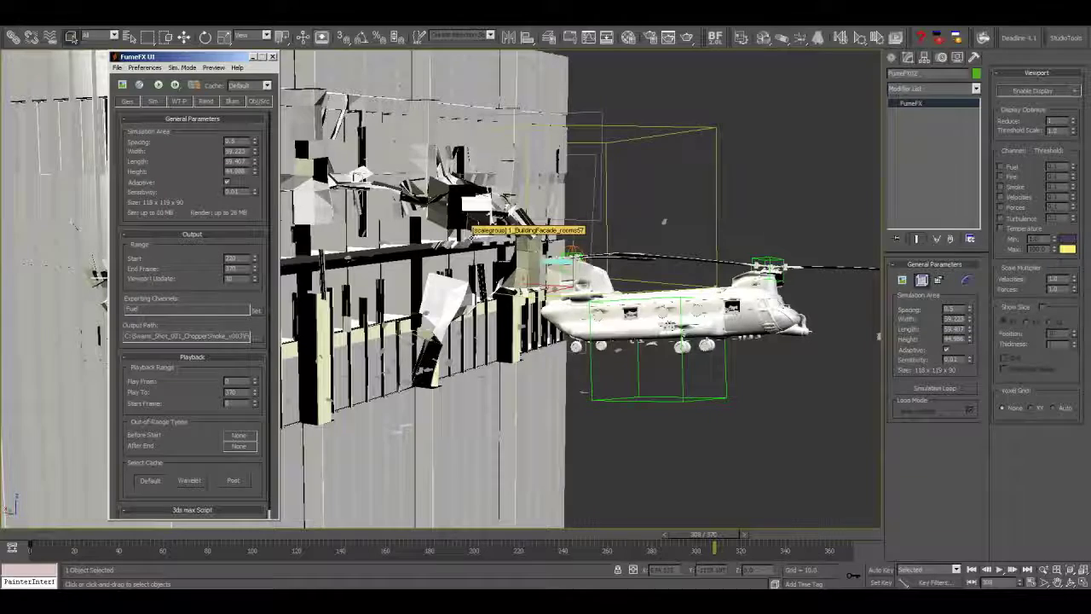
pyautogui.click(173, 85)
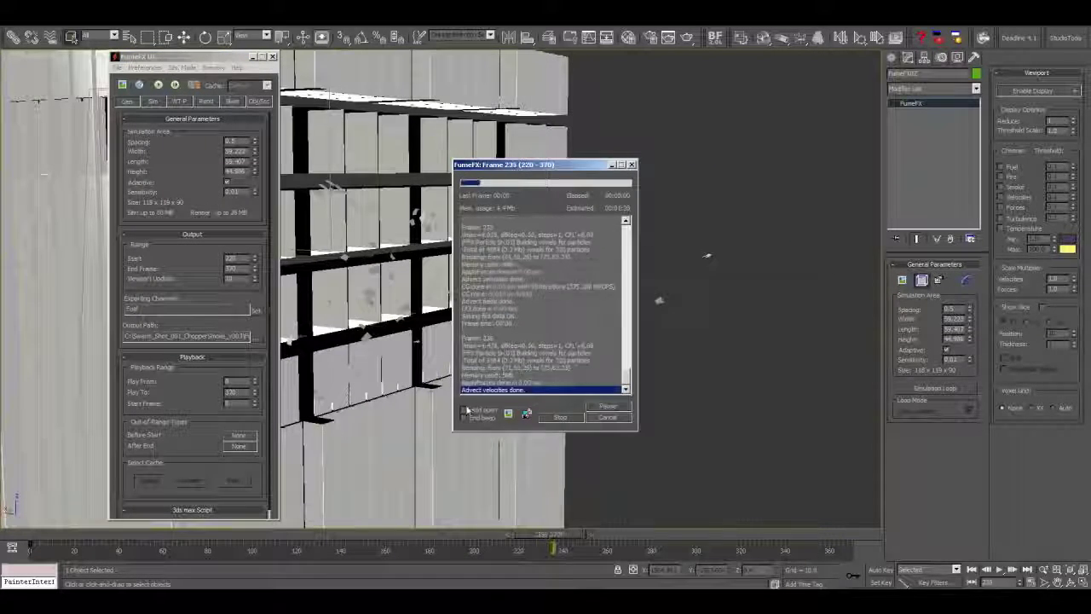
pyautogui.click(507, 414)
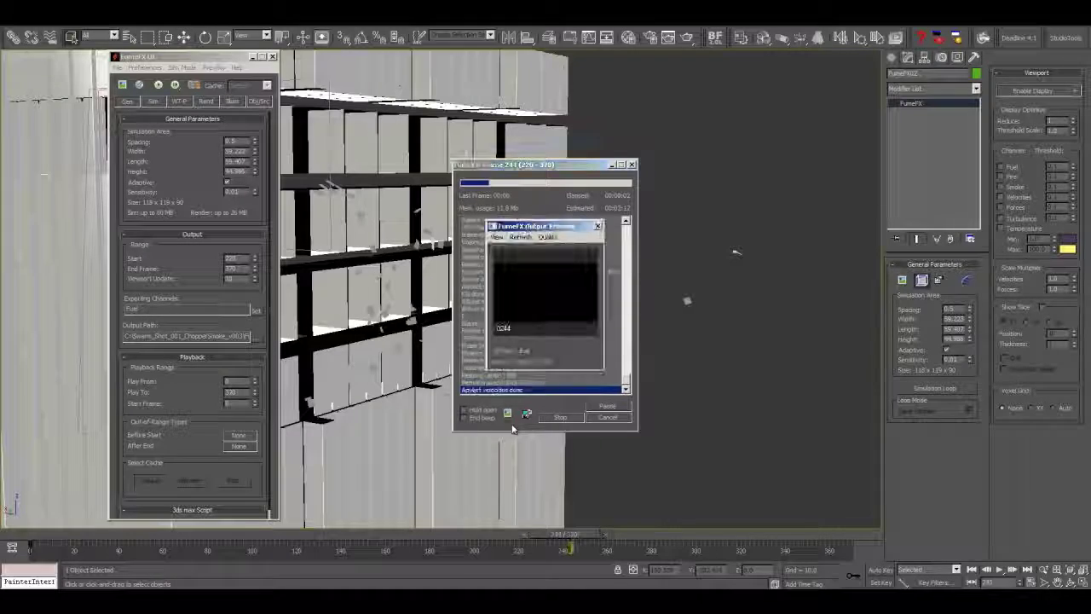
# Switch the viewport to Perspective and inspect the helicopter and building from several distances while the simulation runs
pyautogui.press('p')
pyautogui.scroll(-6, 370, 352)
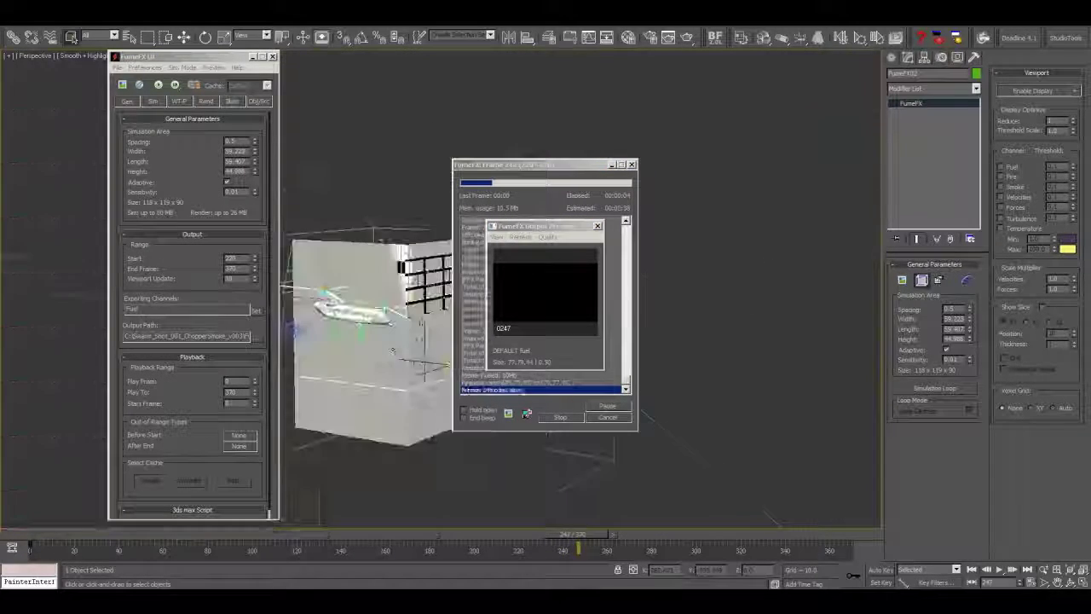
pyautogui.scroll(10, 370, 352)
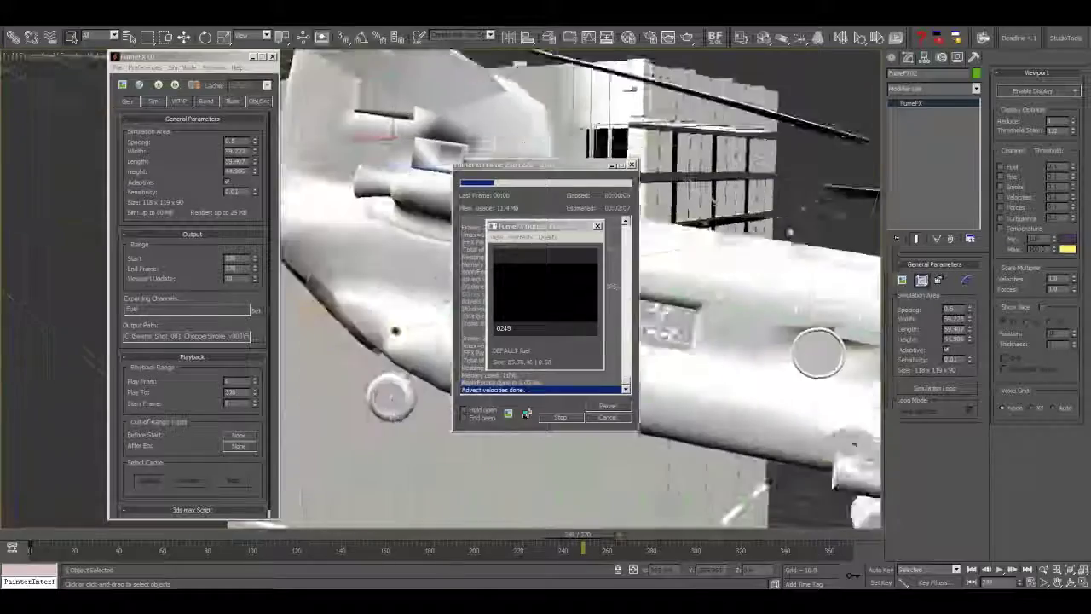
pyautogui.moveTo(395, 330); pyautogui.dragTo(406, 352)
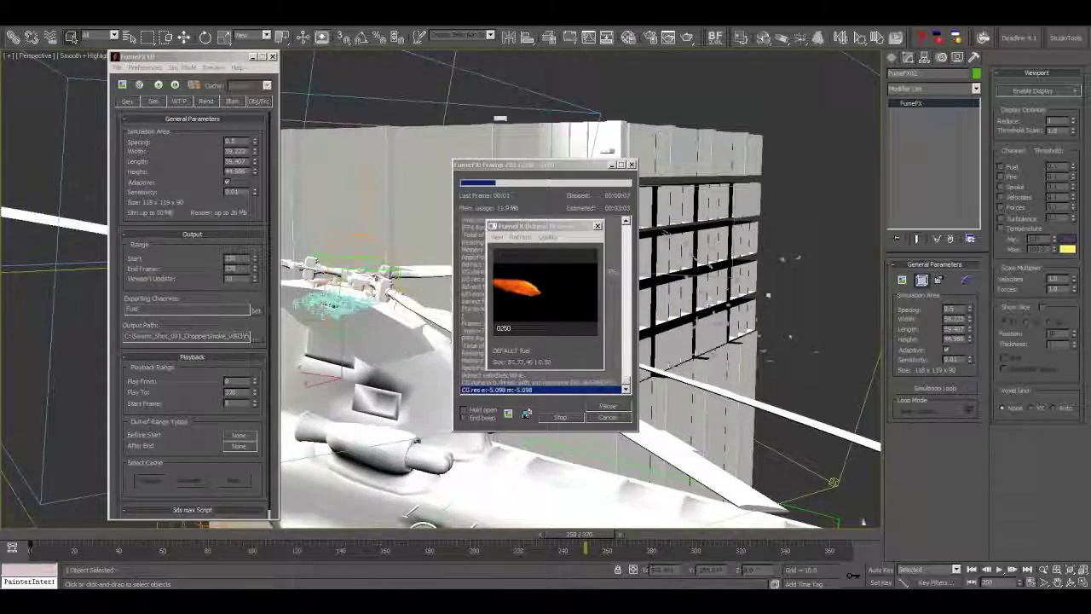
pyautogui.click(1043, 569)
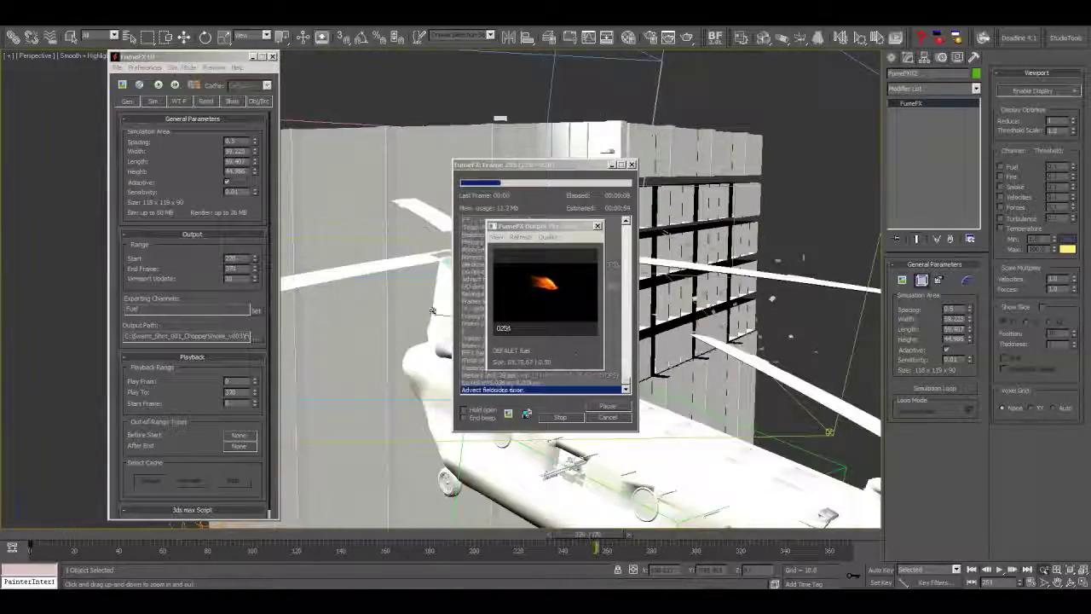
pyautogui.moveTo(564, 463); pyautogui.dragTo(571, 505)
pyautogui.moveTo(426, 327); pyautogui.dragTo(394, 322)
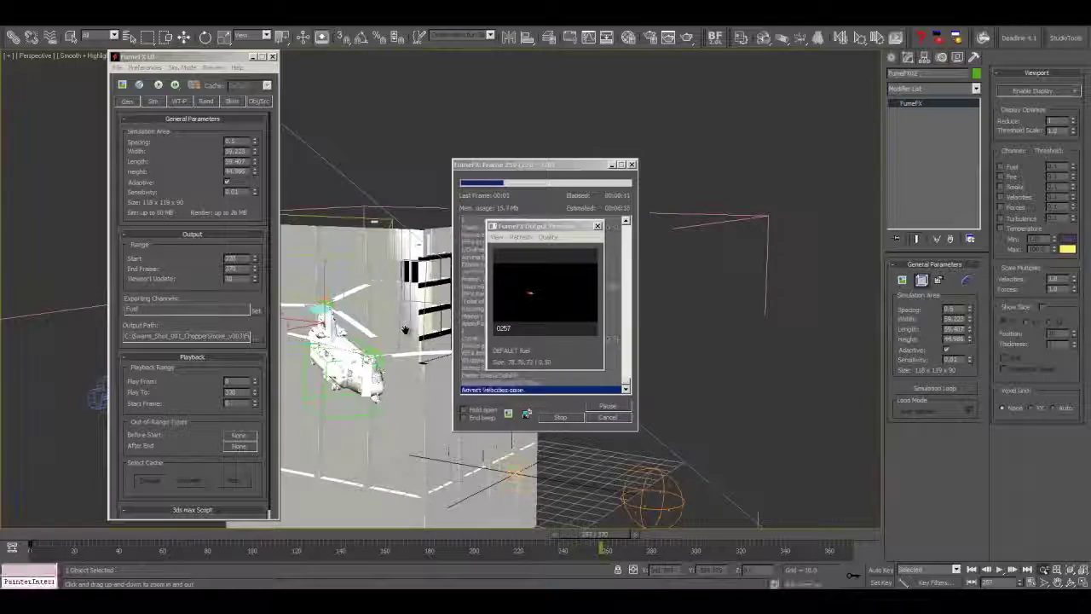
pyautogui.scroll(1, 396, 321)
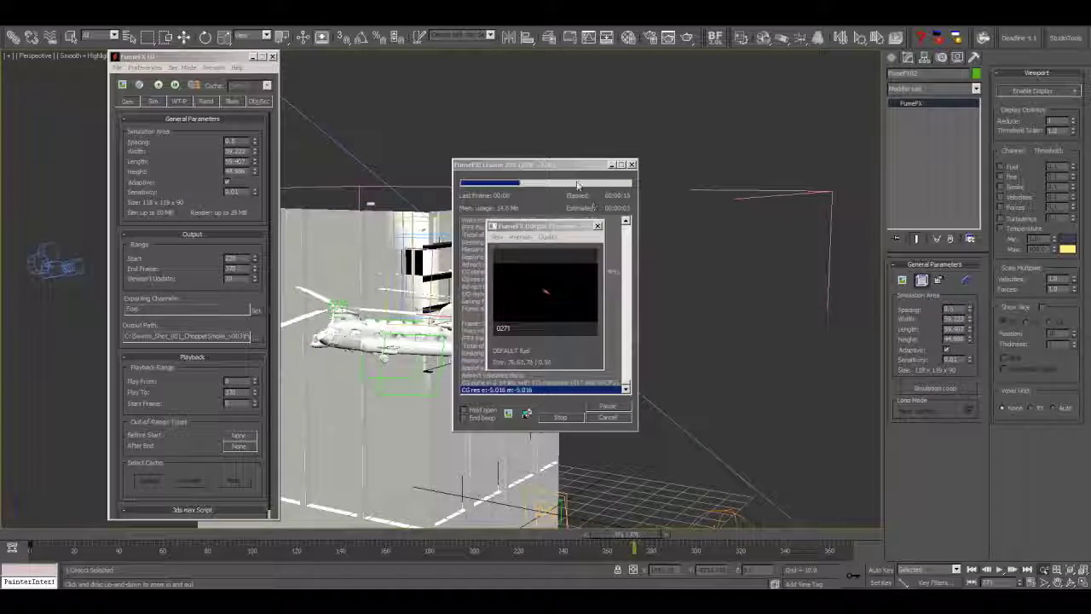
# Arrange the FumeFX output preview and simulation progress windows on either side of the helicopter
pyautogui.moveTo(558, 227); pyautogui.dragTo(272, 238)
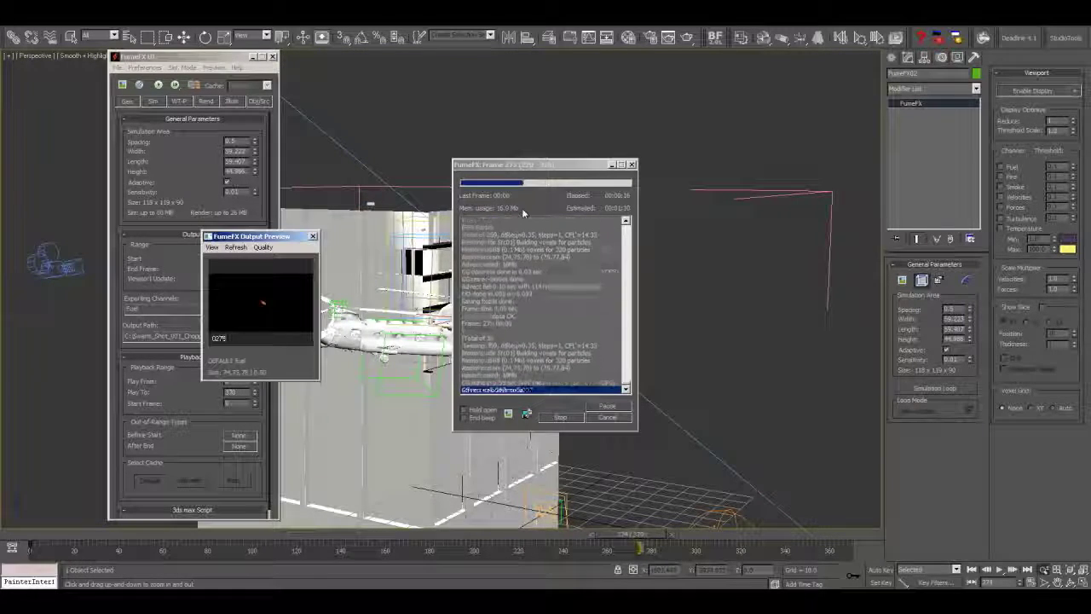
pyautogui.moveTo(518, 168); pyautogui.dragTo(655, 157)
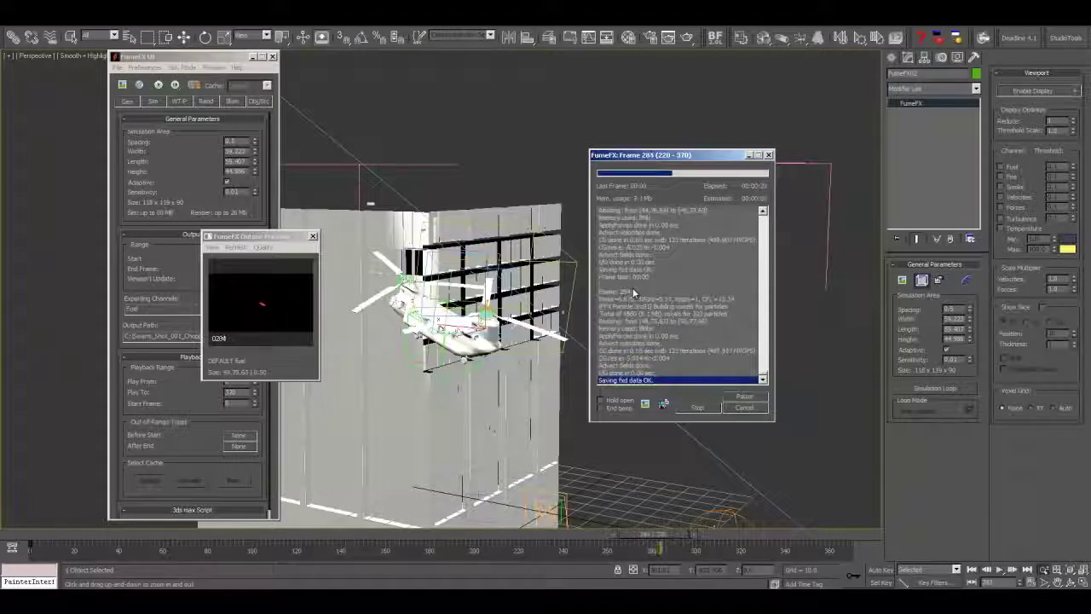
pyautogui.moveTo(648, 155); pyautogui.dragTo(697, 150)
# Frame the damaged facade, stop the FumeFX simulation and move the output preview off the FumeFX settings window
pyautogui.moveTo(570, 443); pyautogui.dragTo(600, 397)
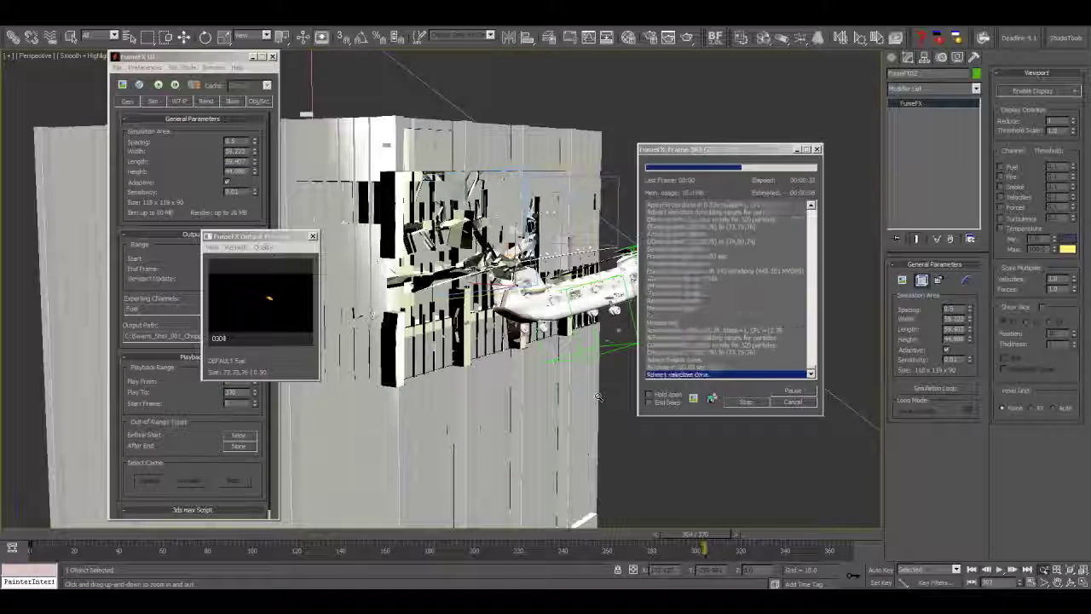
pyautogui.click(743, 402)
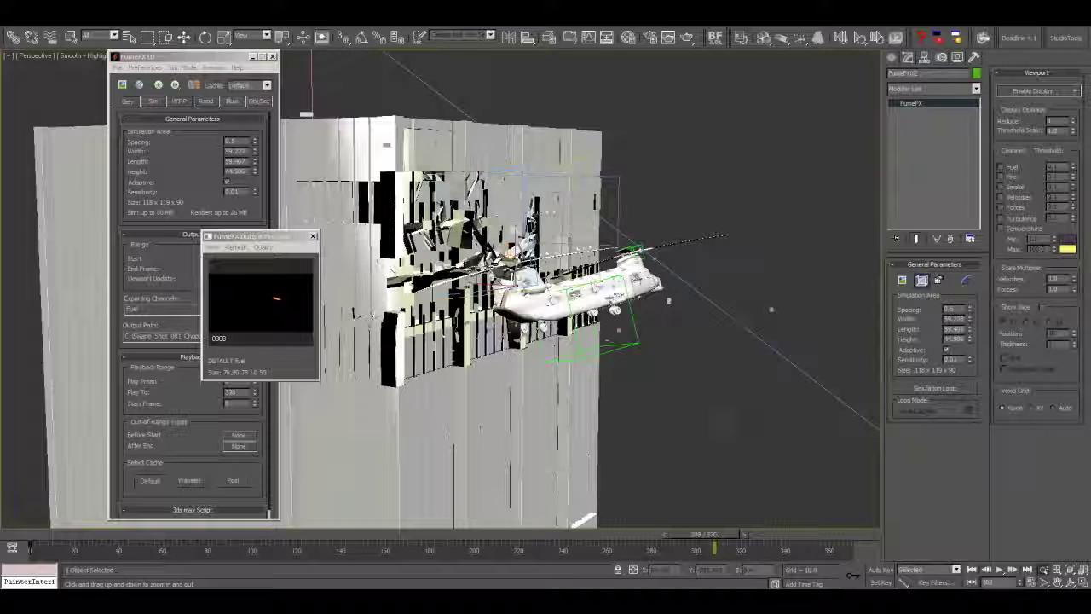
pyautogui.moveTo(256, 236); pyautogui.dragTo(665, 208)
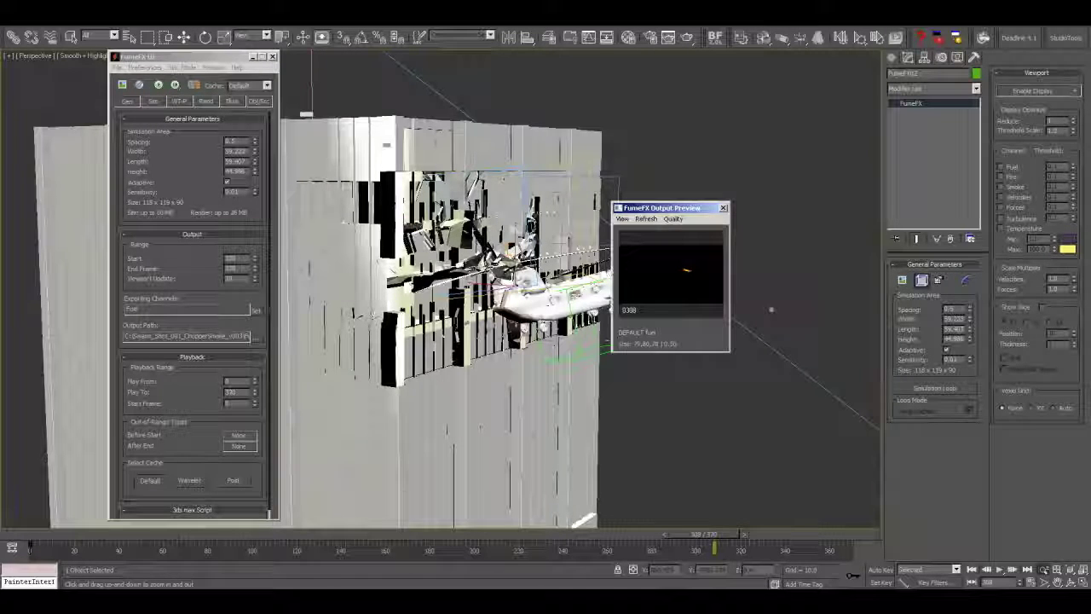
# Return to the start of the timeline and scrub to frame 293, examining the building's destruction and helicopter crash from around the facade
pyautogui.click(37, 536)
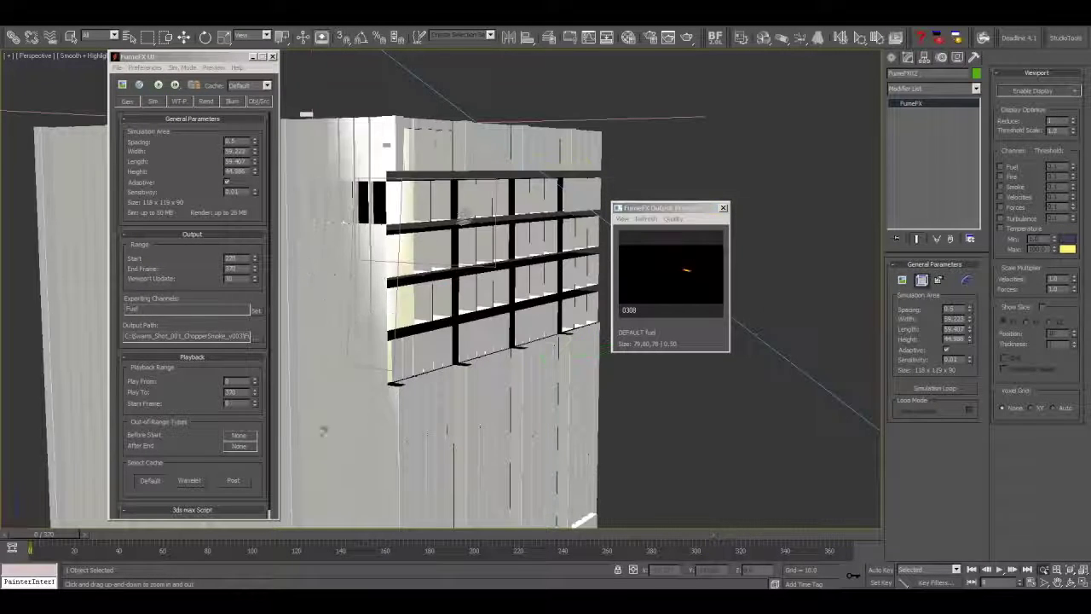
pyautogui.moveTo(396, 388); pyautogui.dragTo(309, 415)
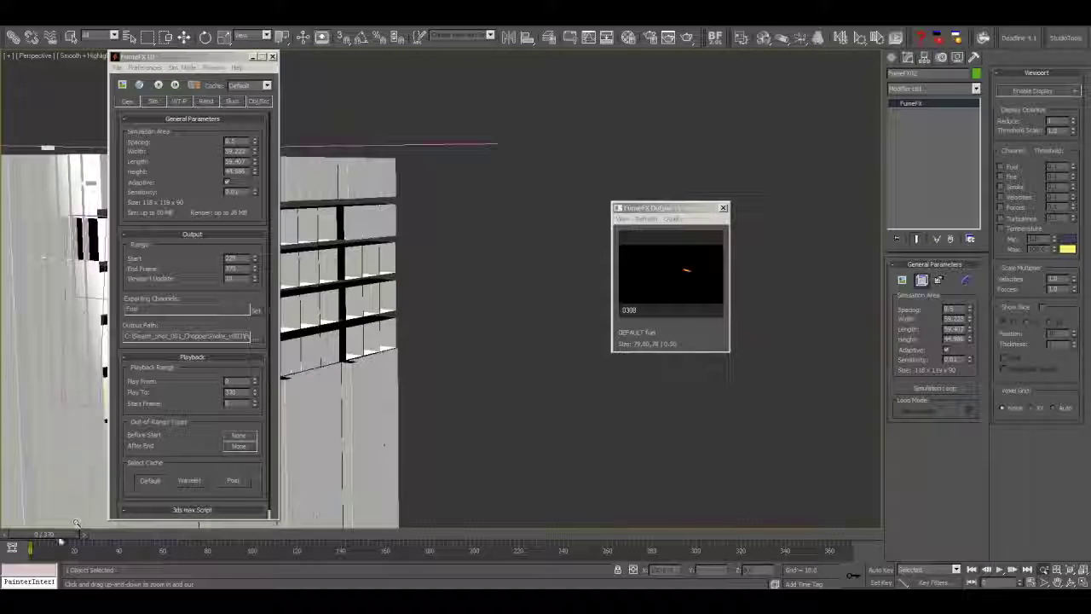
pyautogui.moveTo(76, 530); pyautogui.dragTo(386, 542)
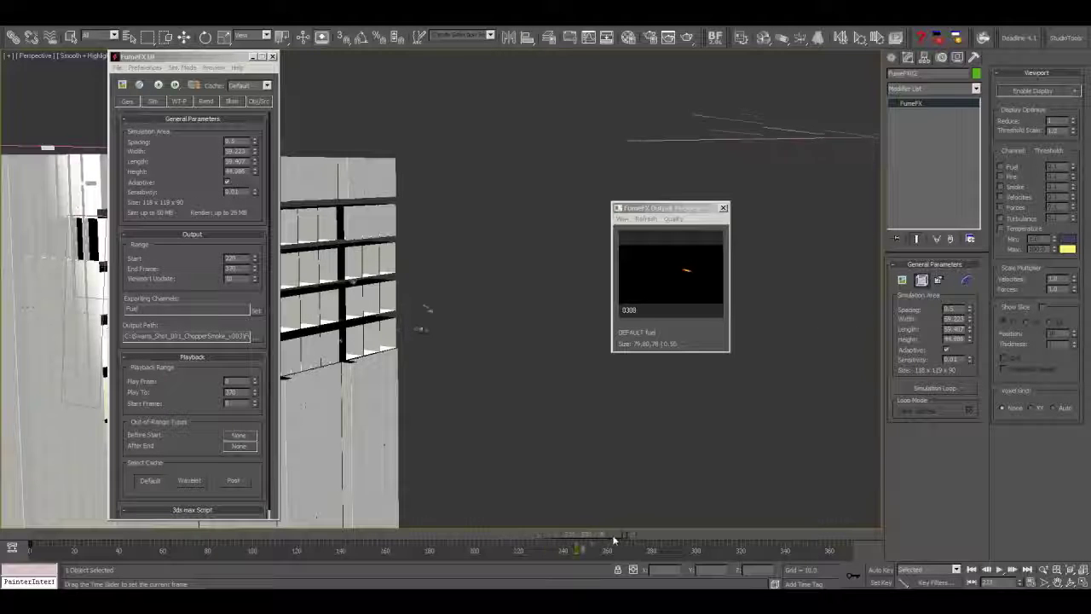
pyautogui.moveTo(613, 539); pyautogui.dragTo(681, 539)
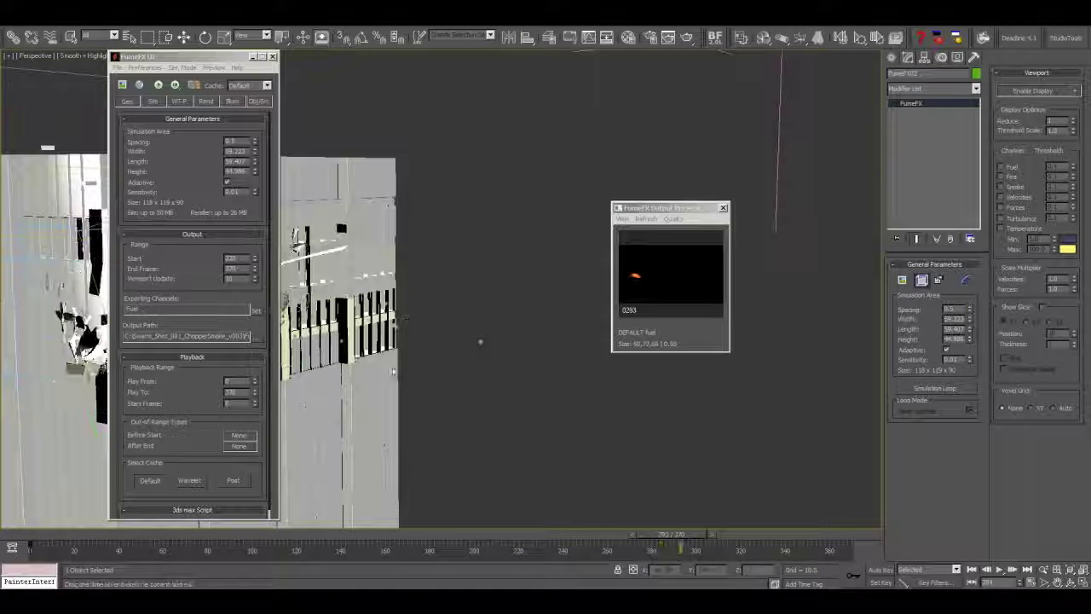
pyautogui.moveTo(393, 372); pyautogui.dragTo(567, 344)
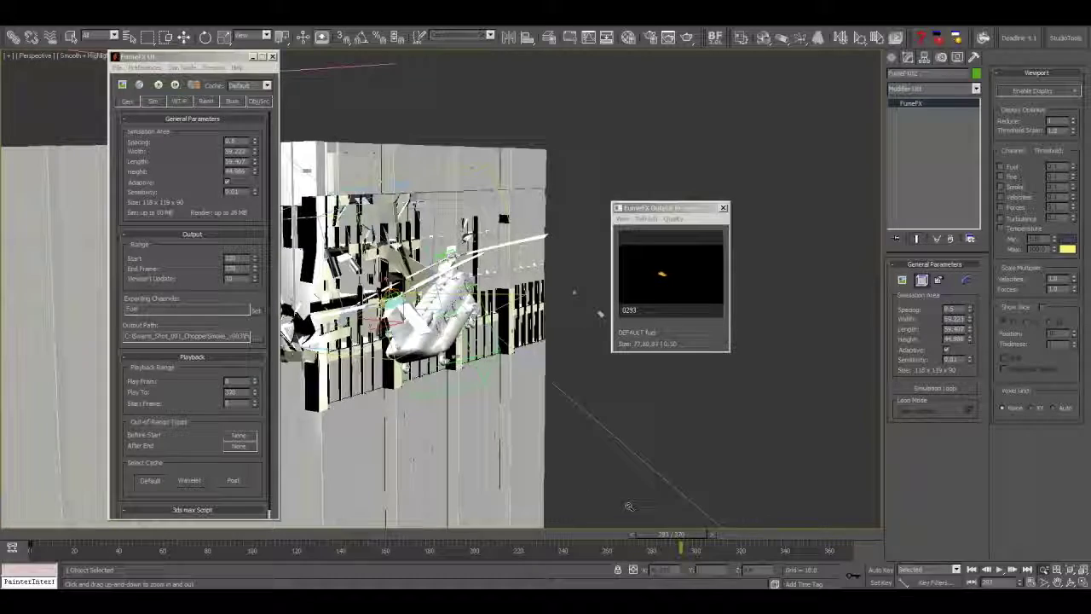
pyautogui.moveTo(726, 349); pyautogui.dragTo(773, 395)
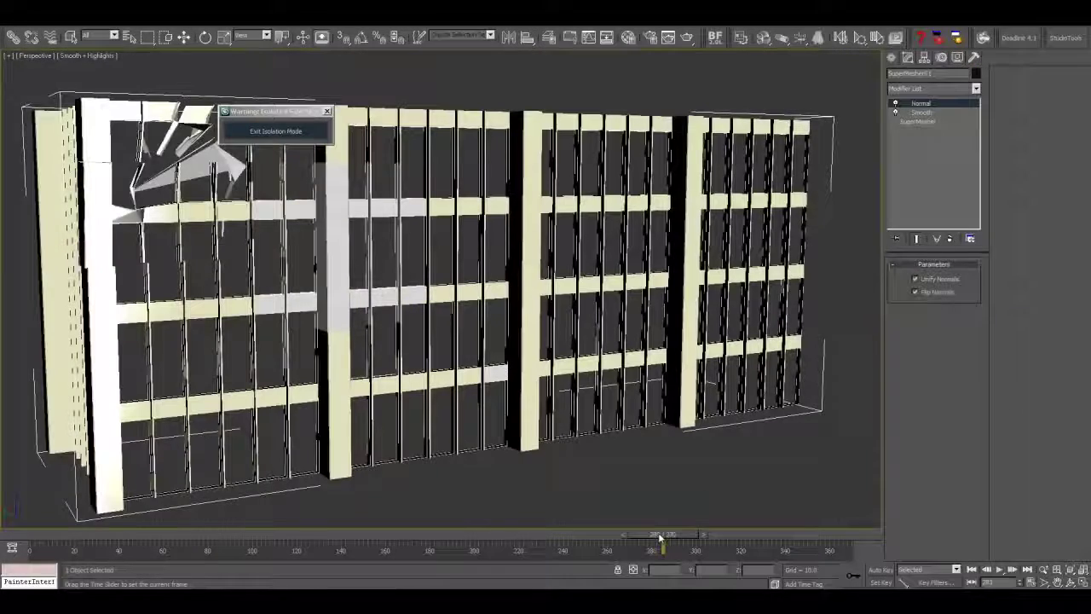
# Scrub the isolated facade mesh's destruction to about frame 309 and examine its broken beams and columns from another angle
pyautogui.moveTo(657, 537); pyautogui.dragTo(704, 538)
pyautogui.hotkey('ctrl', 'r')
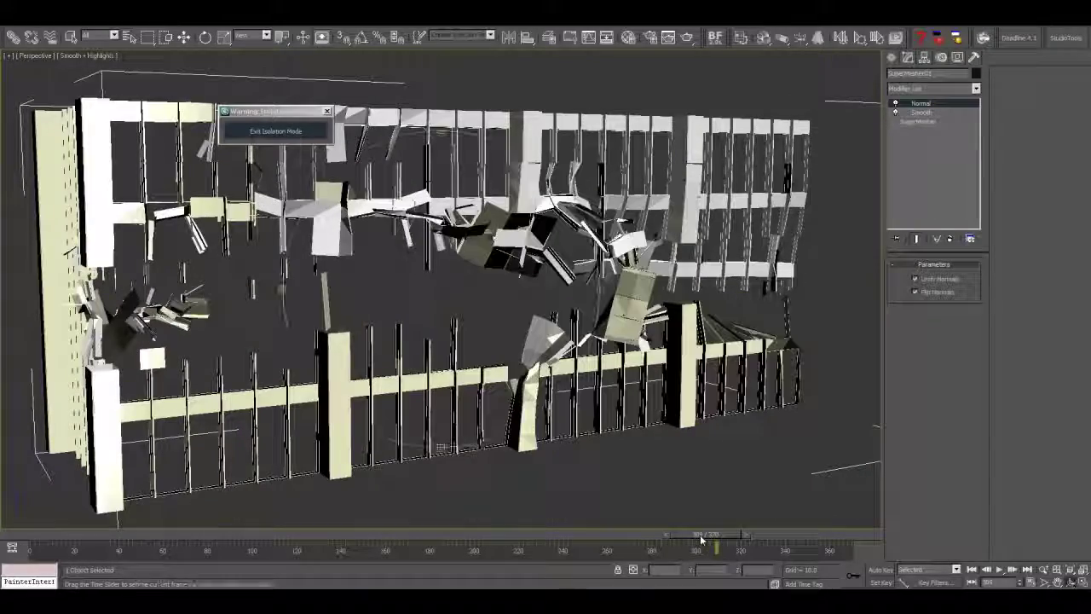
pyautogui.moveTo(484, 301); pyautogui.dragTo(616, 246)
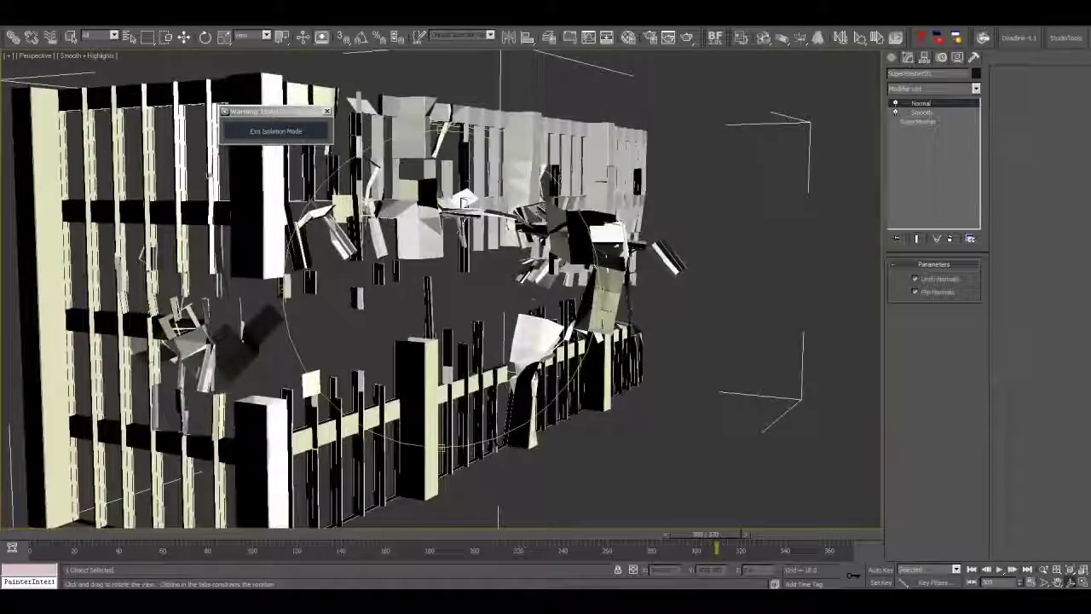
pyautogui.click(1042, 570)
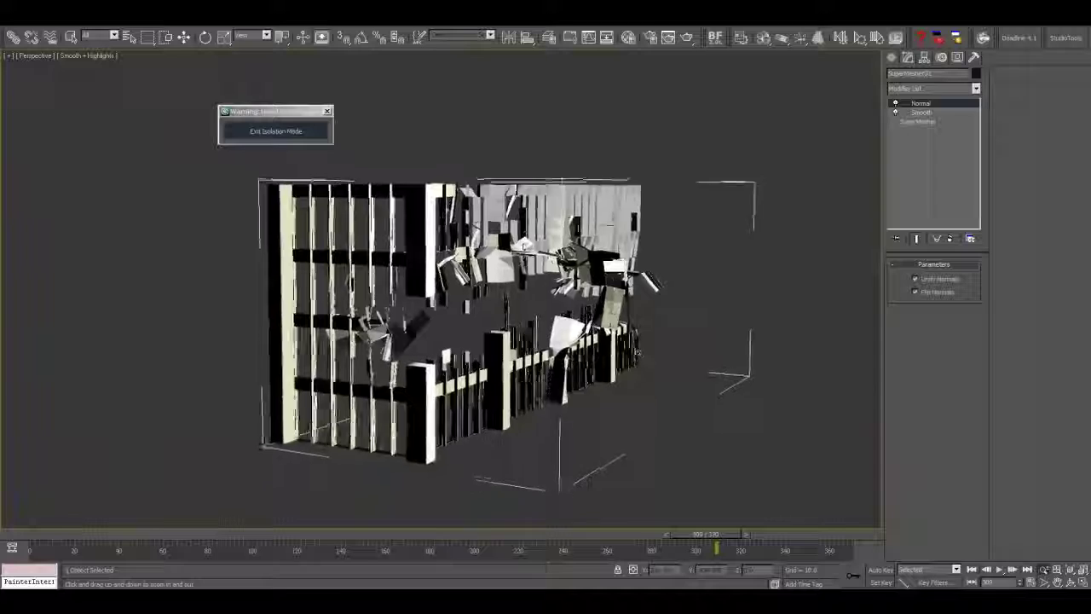
pyautogui.click(1058, 582)
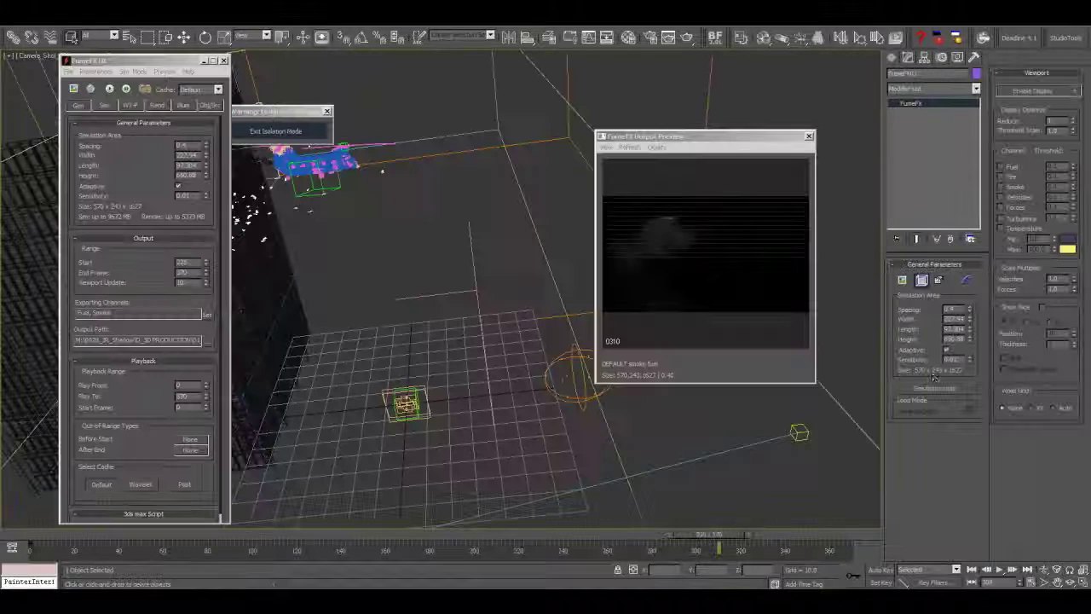
# Go to frame 266 and show the Fire channel of the smoke simulation in the viewport, displaying the Smoke channel only temporarily
pyautogui.click(597, 536)
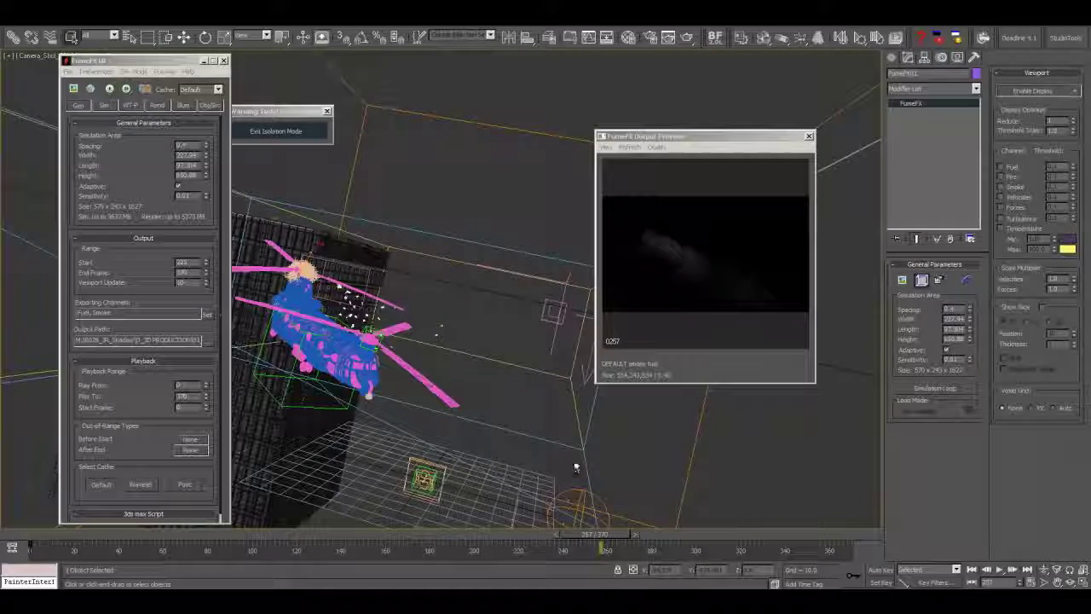
pyautogui.moveTo(588, 537); pyautogui.dragTo(611, 536)
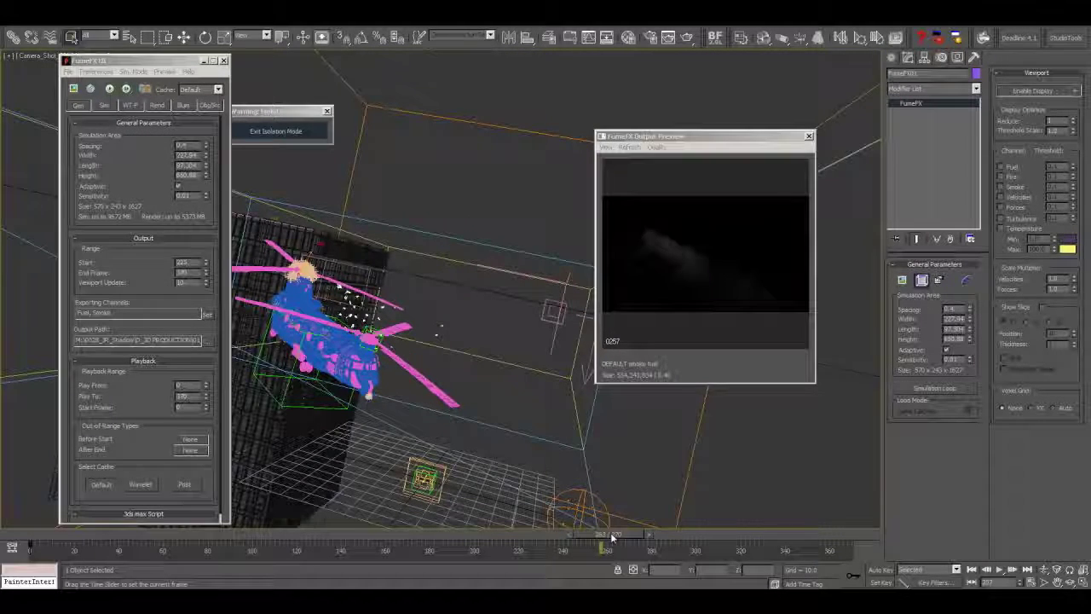
pyautogui.click(621, 534)
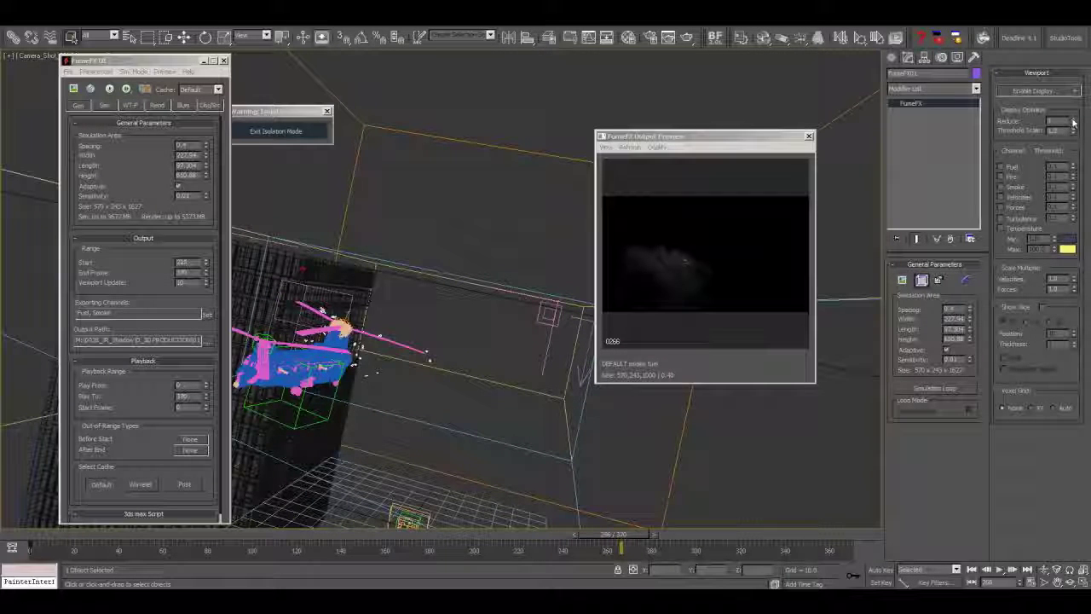
pyautogui.click(1001, 176)
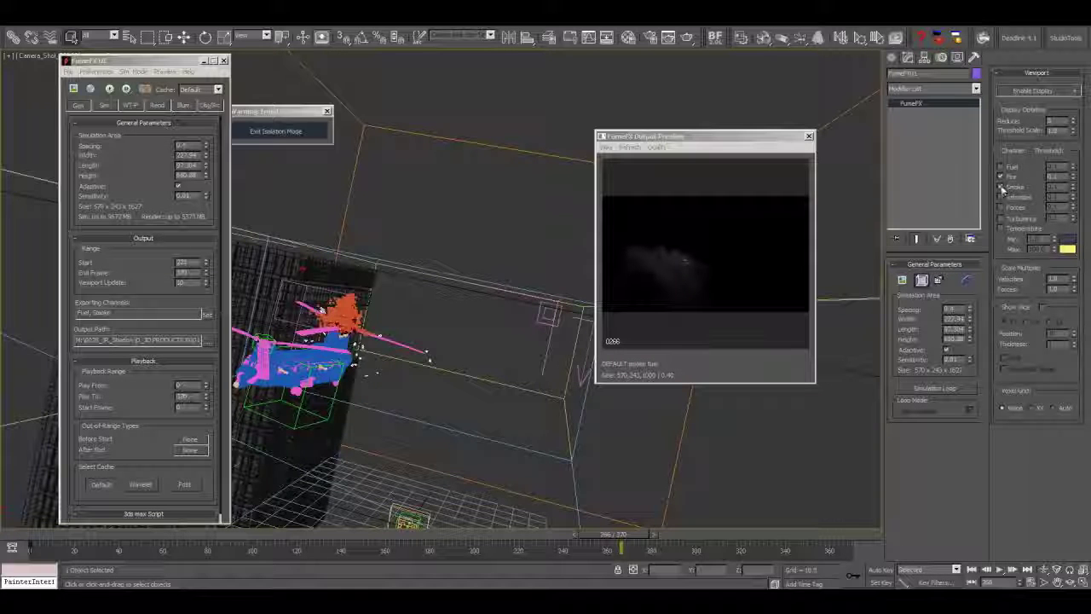
pyautogui.click(1002, 187)
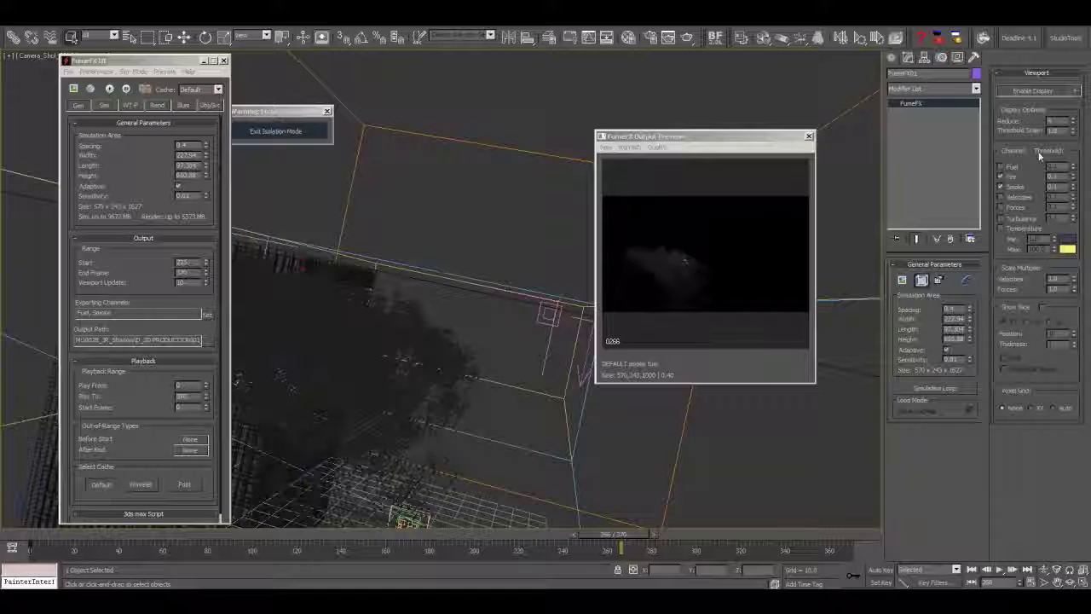
pyautogui.click(1002, 187)
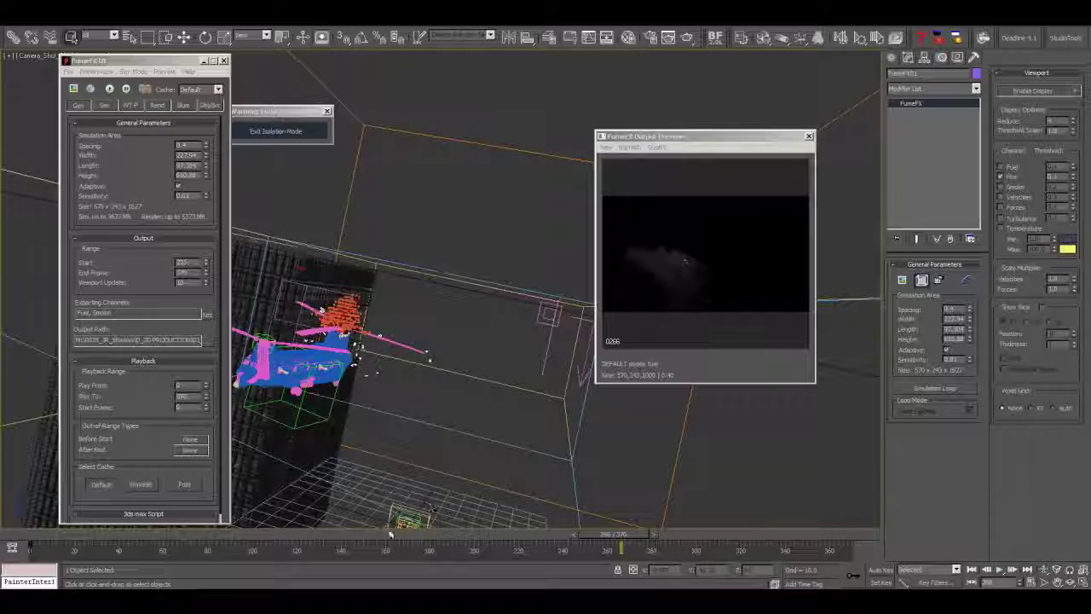
# Scrub to frame 255, review the simulation's preview video, and close the video and the FumeFX output preview
pyautogui.moveTo(390, 534); pyautogui.dragTo(601, 537)
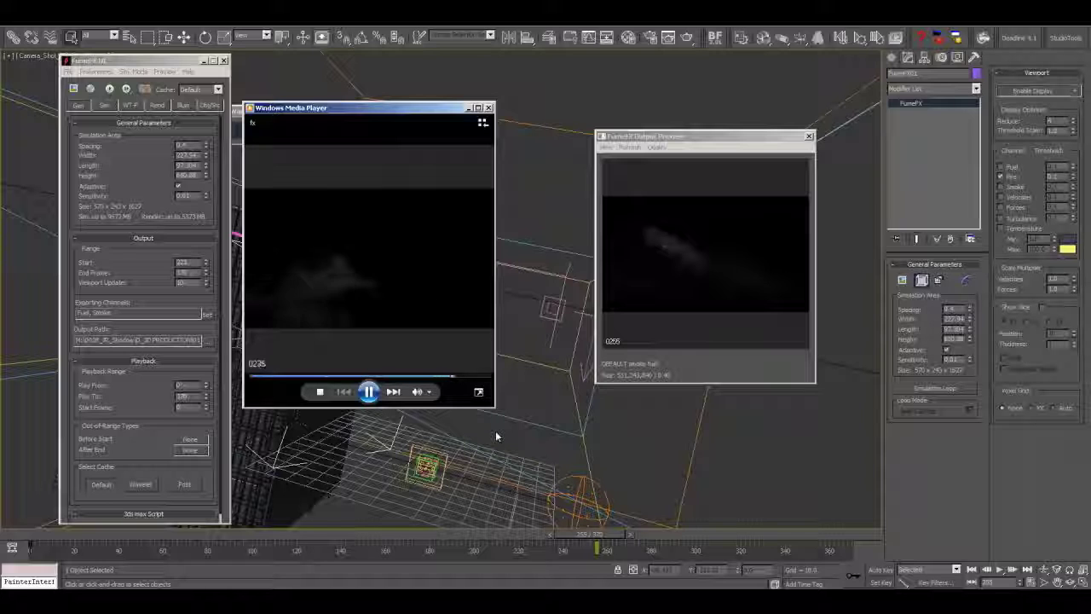
pyautogui.click(490, 109)
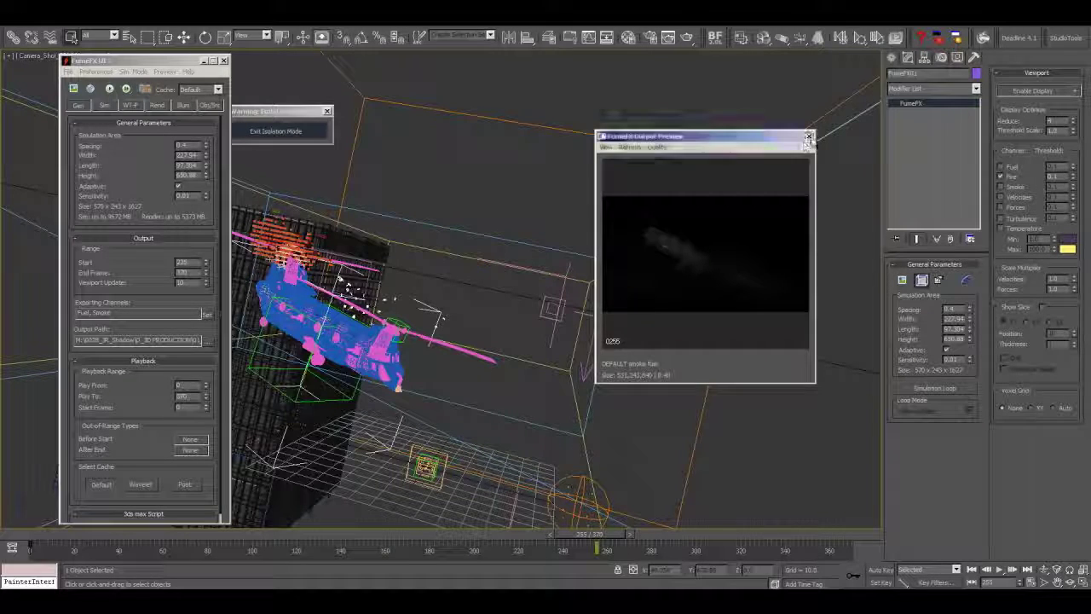
pyautogui.click(809, 136)
# Show the Smoke channel again, move the FumeFX settings window aside and switch the camera viewport to Perspective
pyautogui.click(1001, 186)
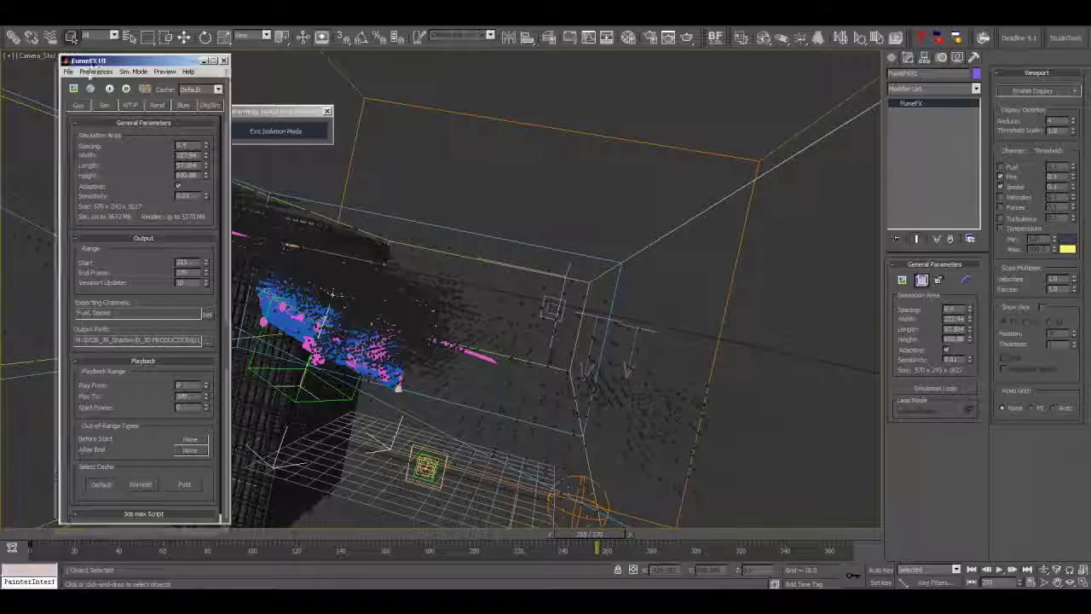
pyautogui.moveTo(127, 61); pyautogui.dragTo(85, 109)
pyautogui.click(92, 56)
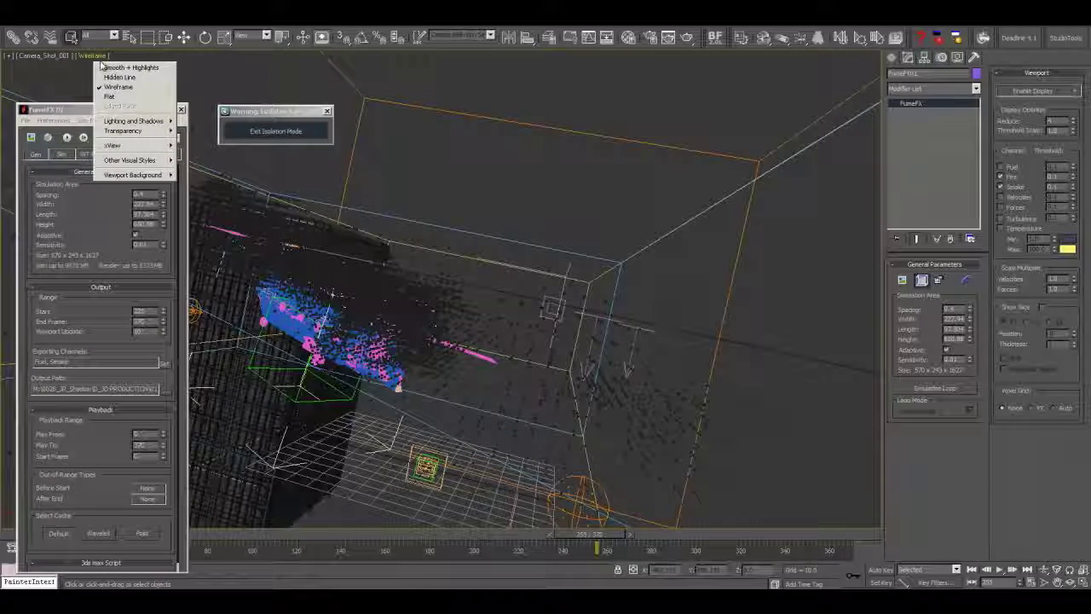
pyautogui.click(47, 56)
pyautogui.click(81, 92)
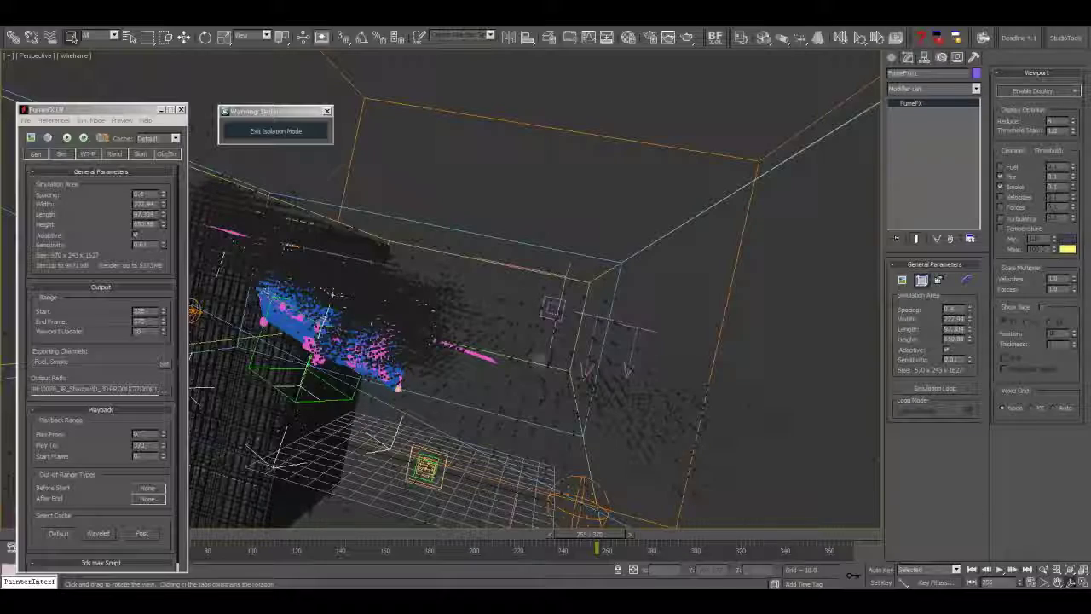
pyautogui.moveTo(472, 318)
pyautogui.mouseDown()
pyautogui.moveTo(394, 336)
pyautogui.moveTo(468, 321)
pyautogui.moveTo(463, 300)
pyautogui.moveTo(477, 310)
pyautogui.moveTo(453, 318)
pyautogui.mouseUp()
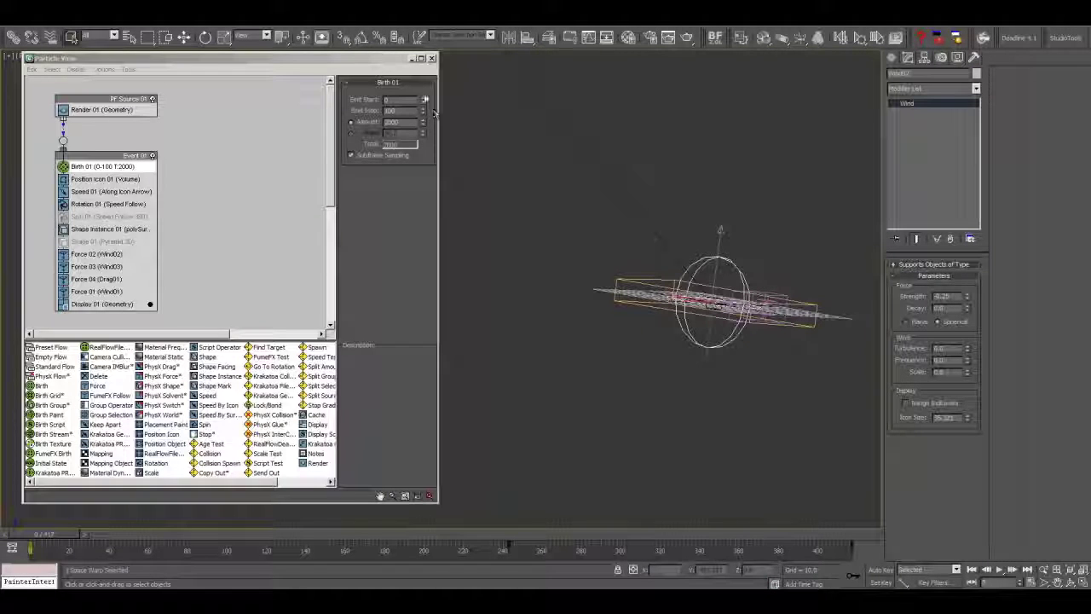
# Narrow the Particle View window and move it clear of the particle emitter, keeping the timeline at frame 0
pyautogui.moveTo(436, 112); pyautogui.dragTo(398, 112)
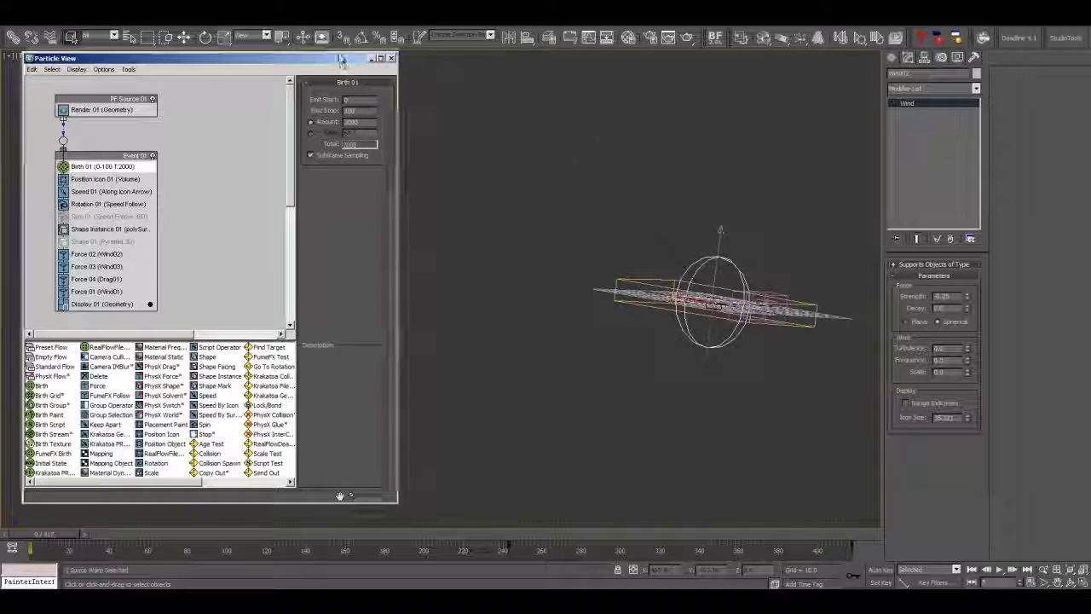
pyautogui.moveTo(340, 59); pyautogui.dragTo(334, 53)
pyautogui.moveTo(56, 535); pyautogui.dragTo(30, 535)
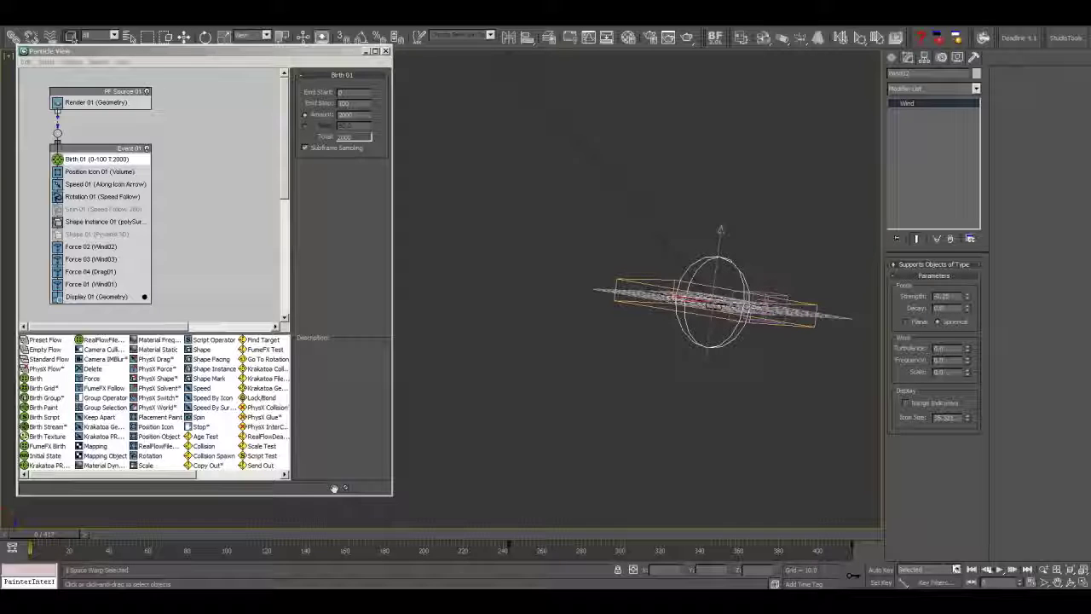
# Play the particle flock animation to frame 291 and examine the swarm around the Wind space warp from several angles and distances
pyautogui.press('/')
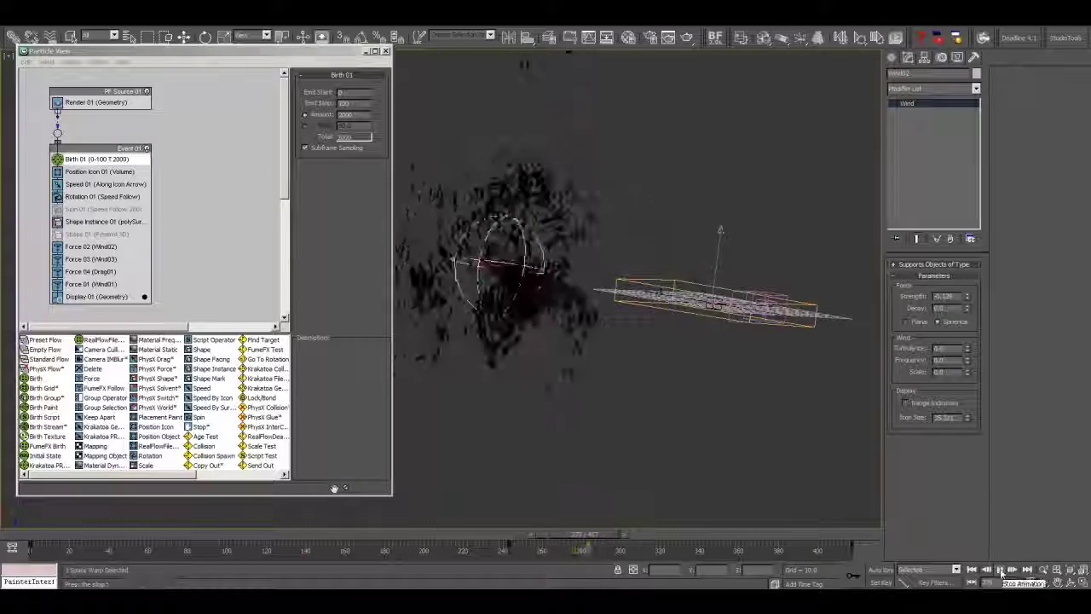
pyautogui.moveTo(573, 353); pyautogui.dragTo(755, 392)
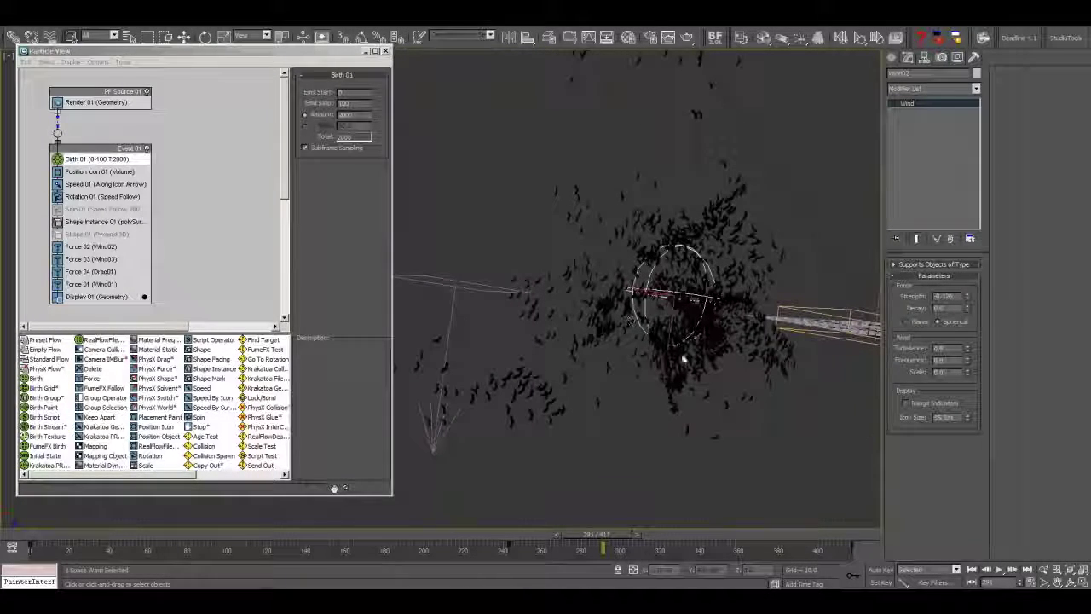
pyautogui.moveTo(679, 356); pyautogui.dragTo(727, 298)
pyautogui.moveTo(721, 352); pyautogui.dragTo(674, 352)
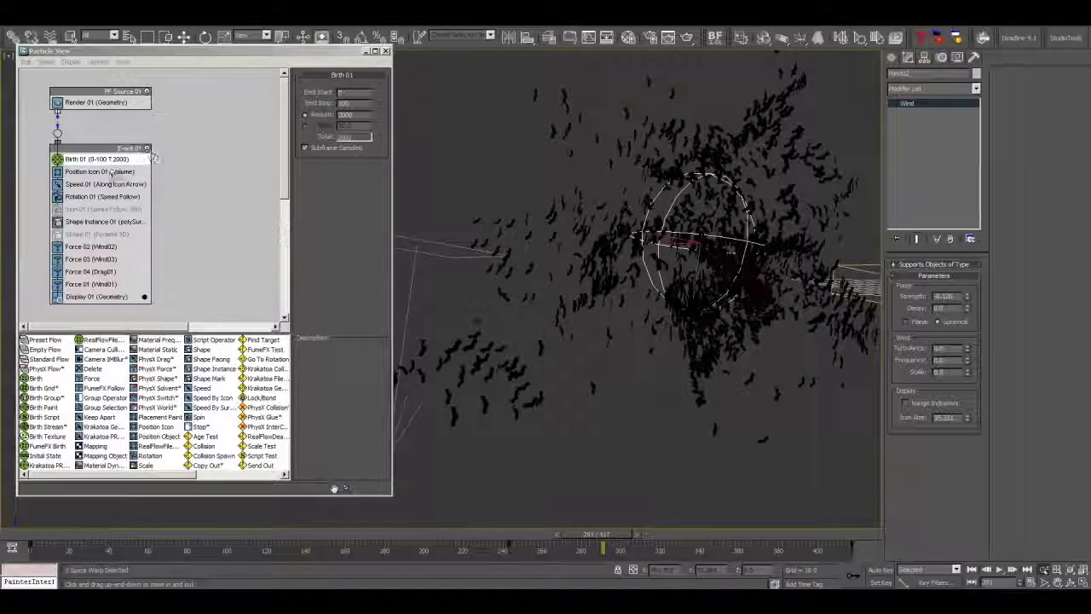
# Set the Birth 01 operator's particle amount to 500 and raise it to 6000
pyautogui.click(327, 126)
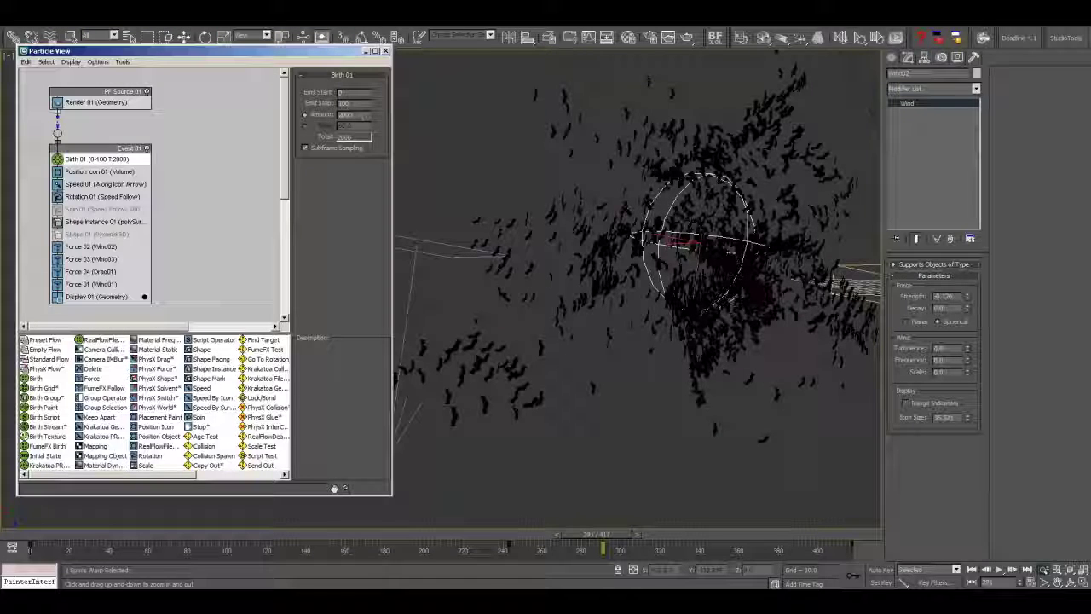
pyautogui.moveTo(356, 116); pyautogui.dragTo(318, 116)
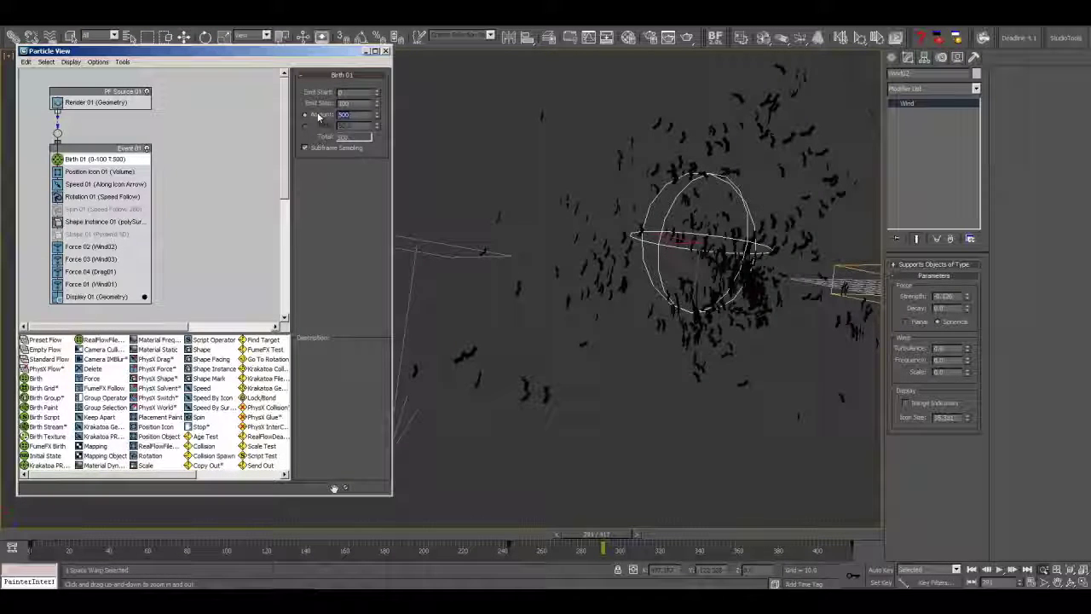
pyautogui.write('8000')
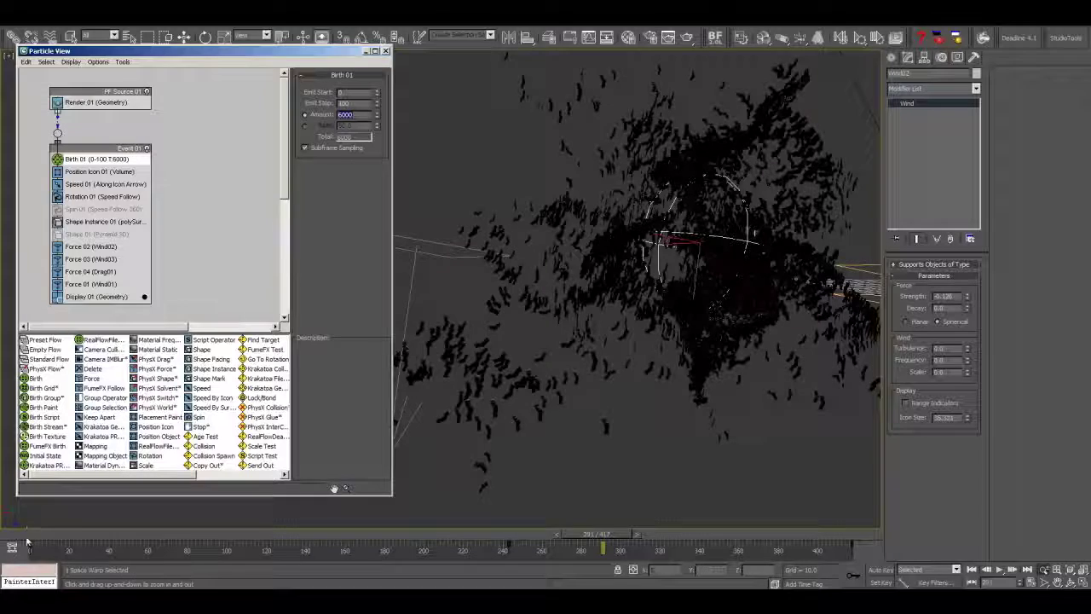
# Scrub the denser flock from the start of the timeline to frame 182 and examine its shape around the Wind space warp
pyautogui.moveTo(30, 540); pyautogui.dragTo(50, 540)
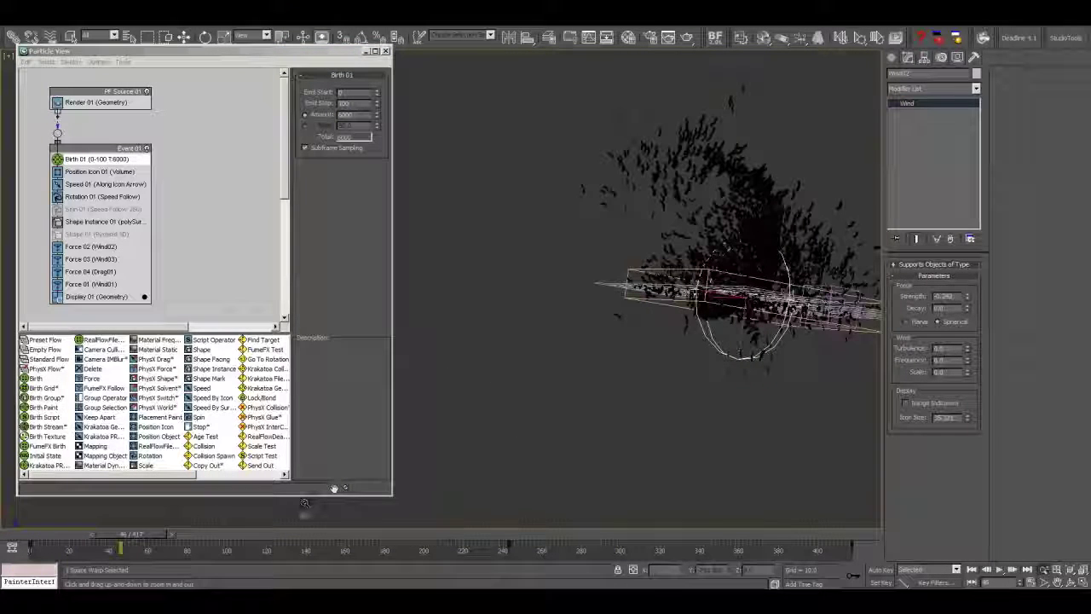
pyautogui.moveTo(219, 535); pyautogui.dragTo(411, 534)
pyautogui.moveTo(554, 344); pyautogui.dragTo(671, 364)
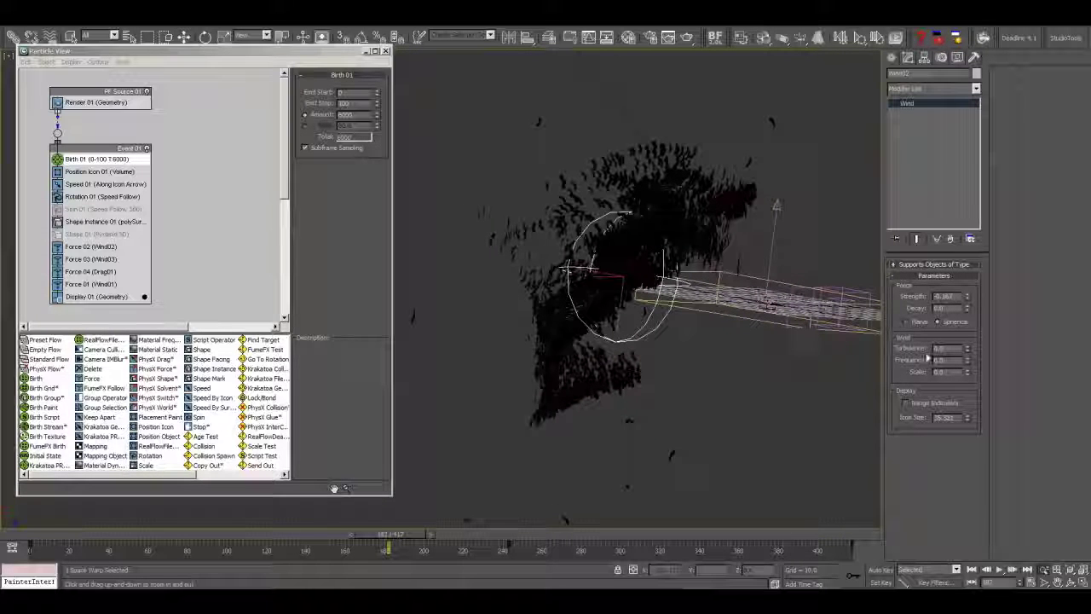
# Review the settings of the Force 02 (Wind02), Force 03 (Wind03) and Force 04 (Drag01) operators
pyautogui.click(119, 247)
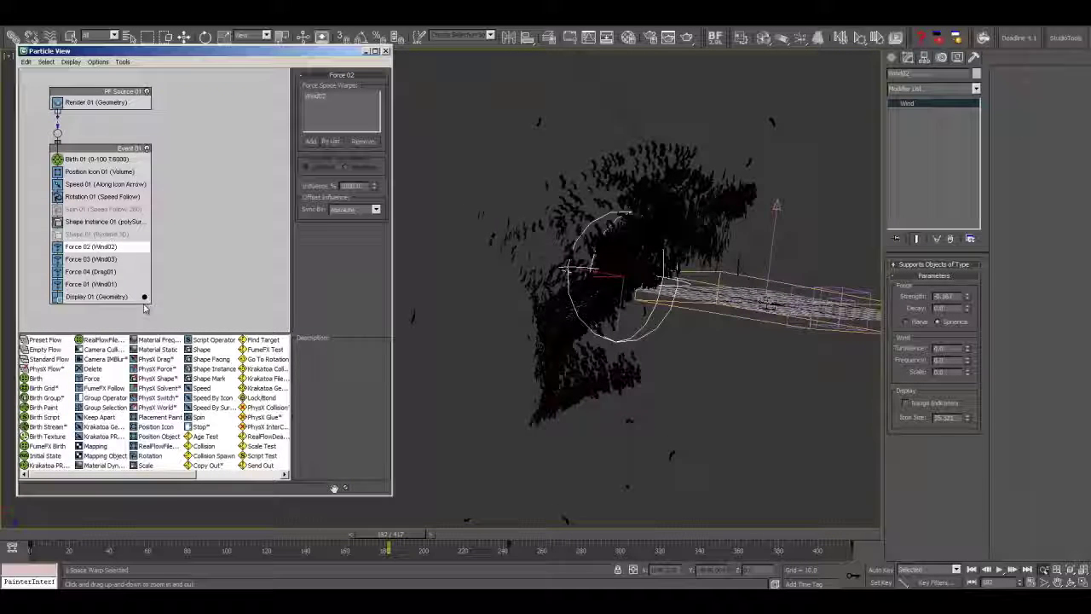
pyautogui.click(101, 260)
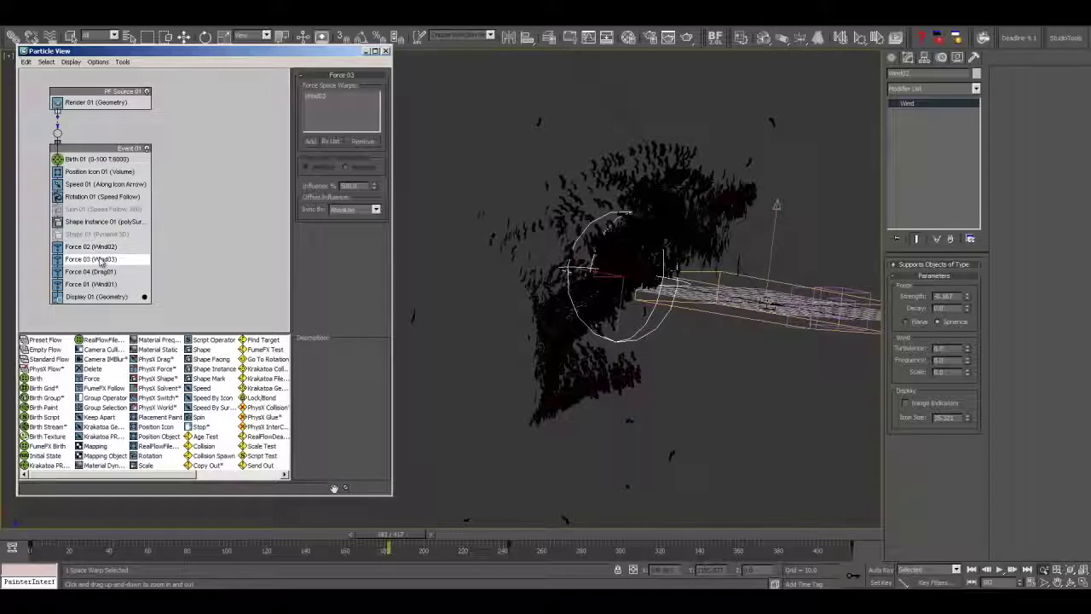
pyautogui.click(98, 272)
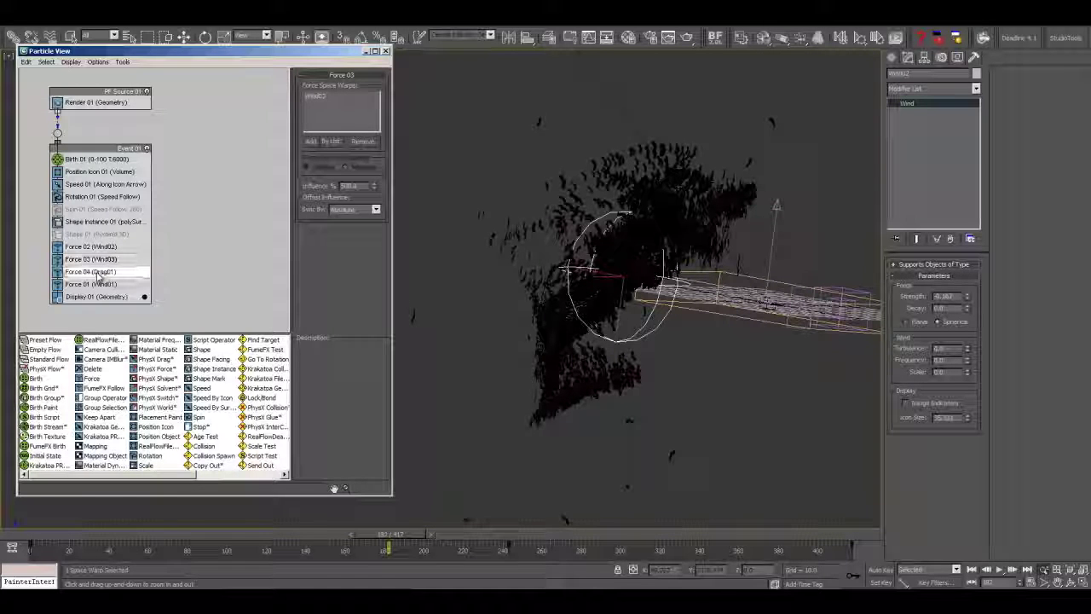
# Set the Force 01 (Wind01) operator's influence to 900% and scrub the flock from the timeline's start to frame 135
pyautogui.click(96, 286)
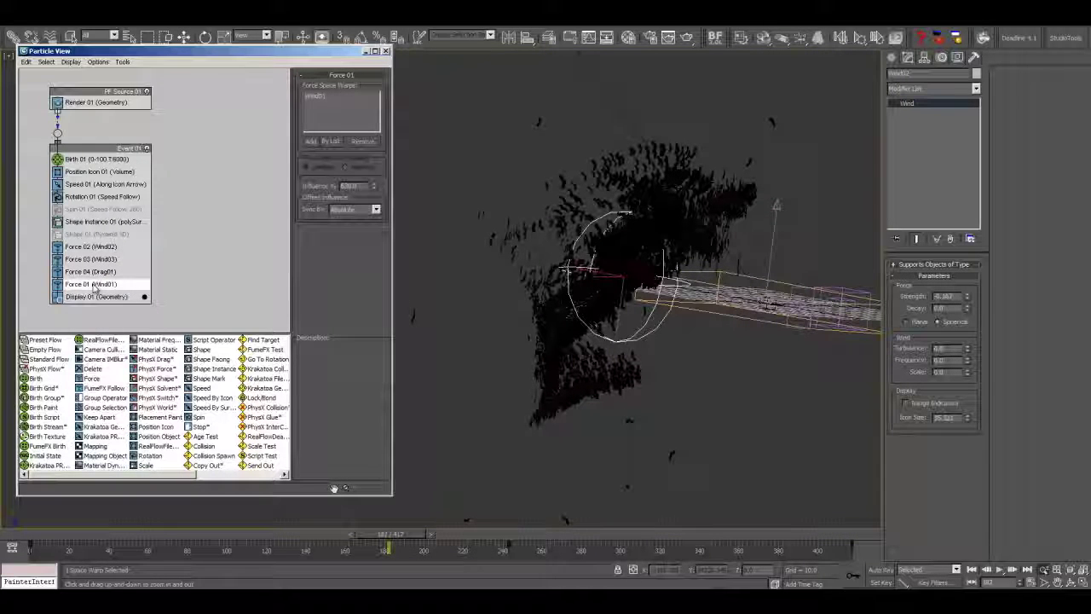
pyautogui.moveTo(374, 189); pyautogui.dragTo(349, 237)
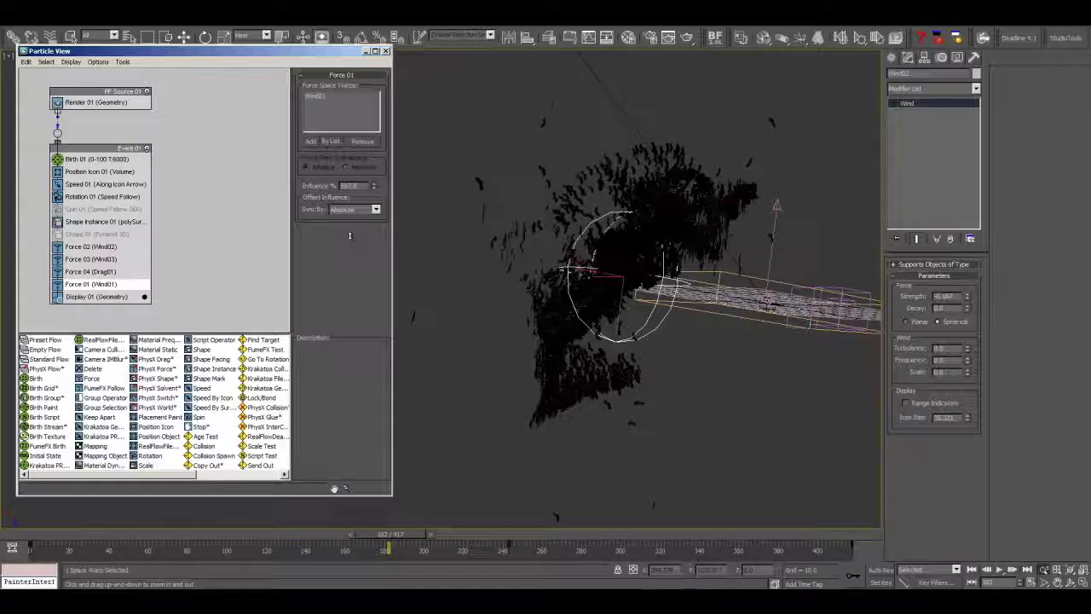
pyautogui.click(356, 185)
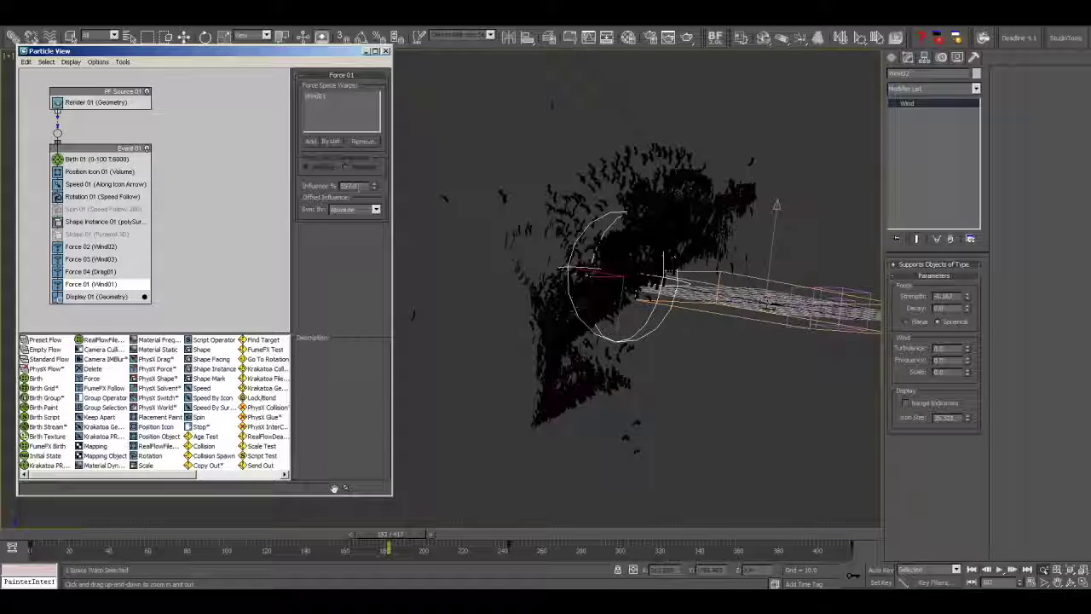
pyautogui.write('900')
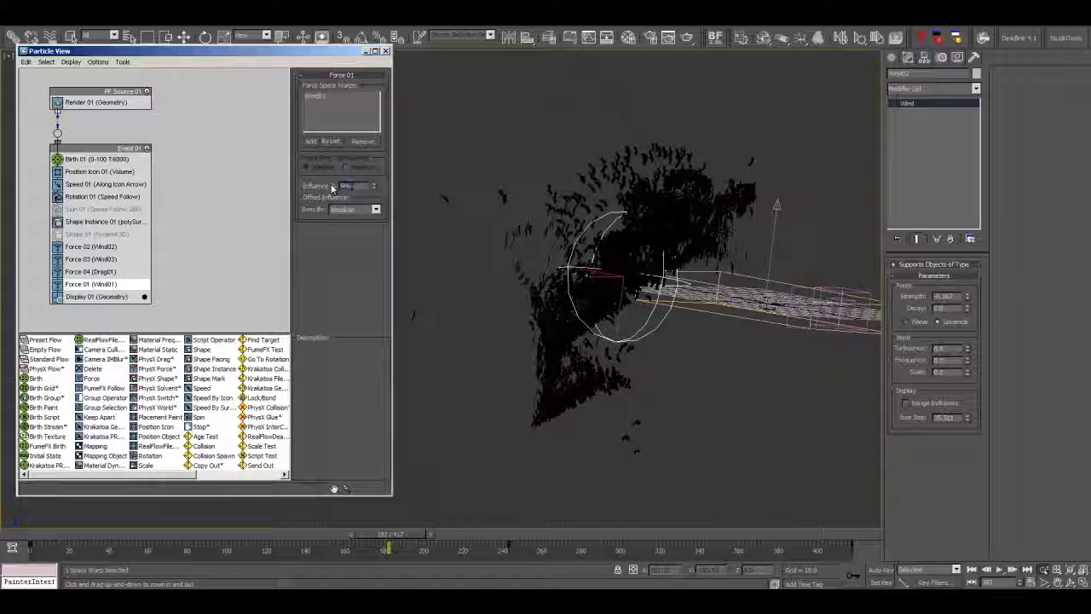
pyautogui.press('Return')
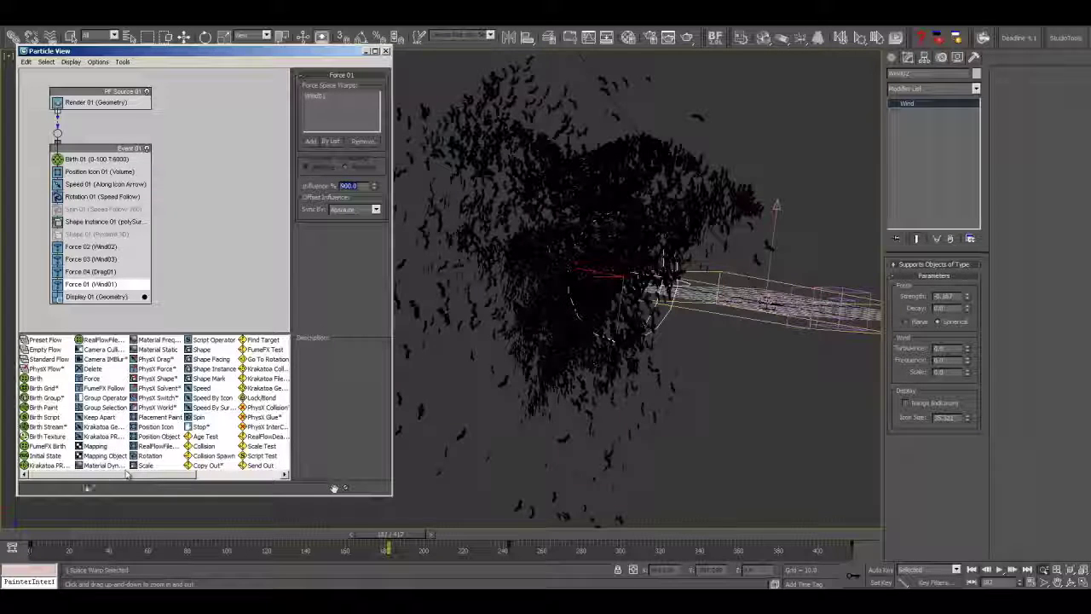
pyautogui.moveTo(22, 536); pyautogui.dragTo(299, 537)
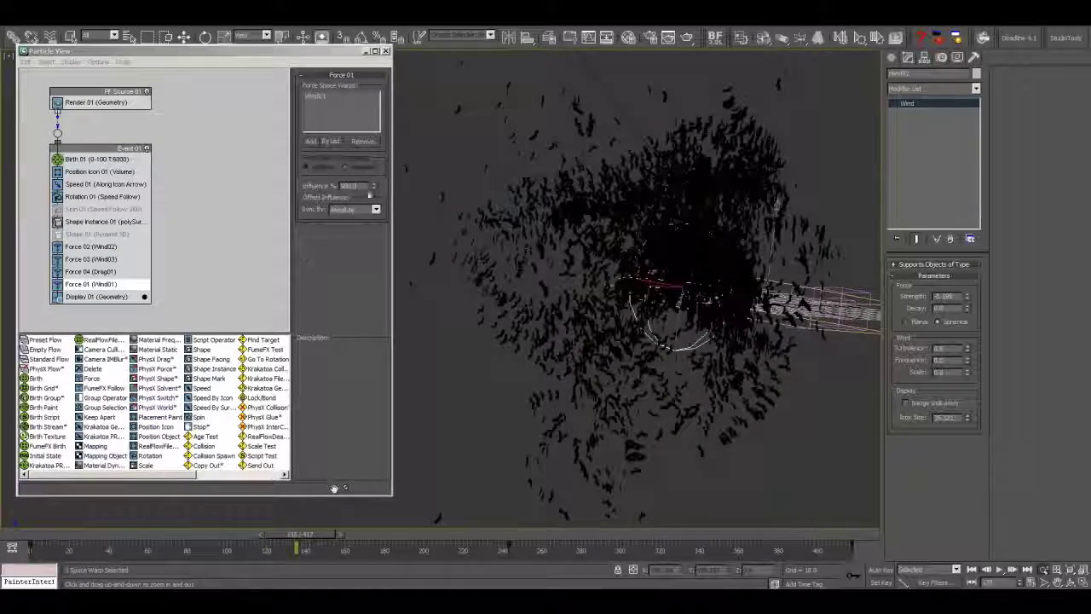
# Open the Force 01 operator's influence value for editing
pyautogui.moveTo(365, 186); pyautogui.dragTo(330, 189)
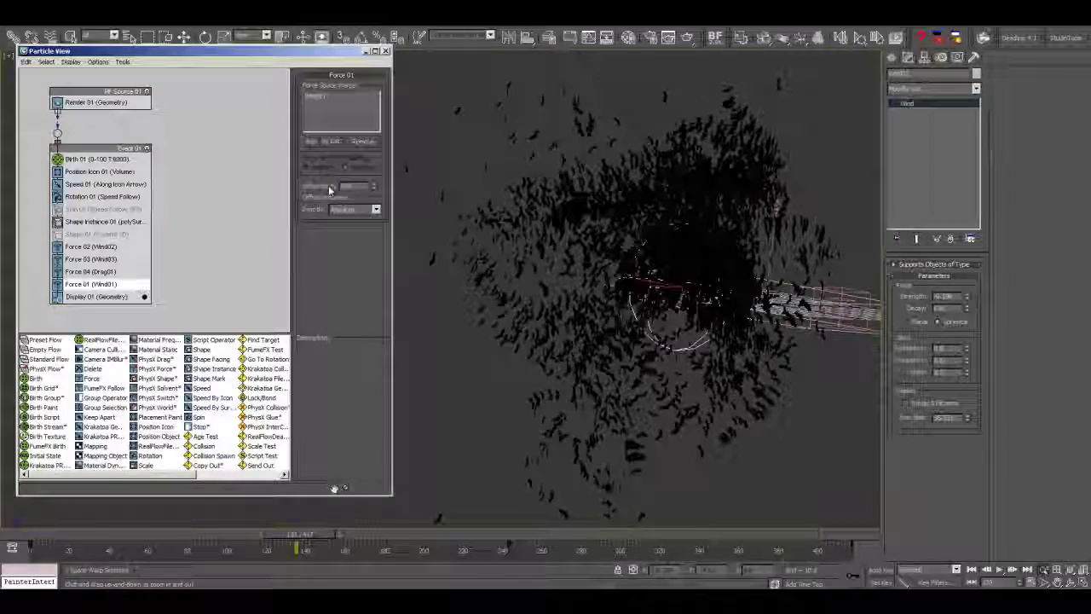